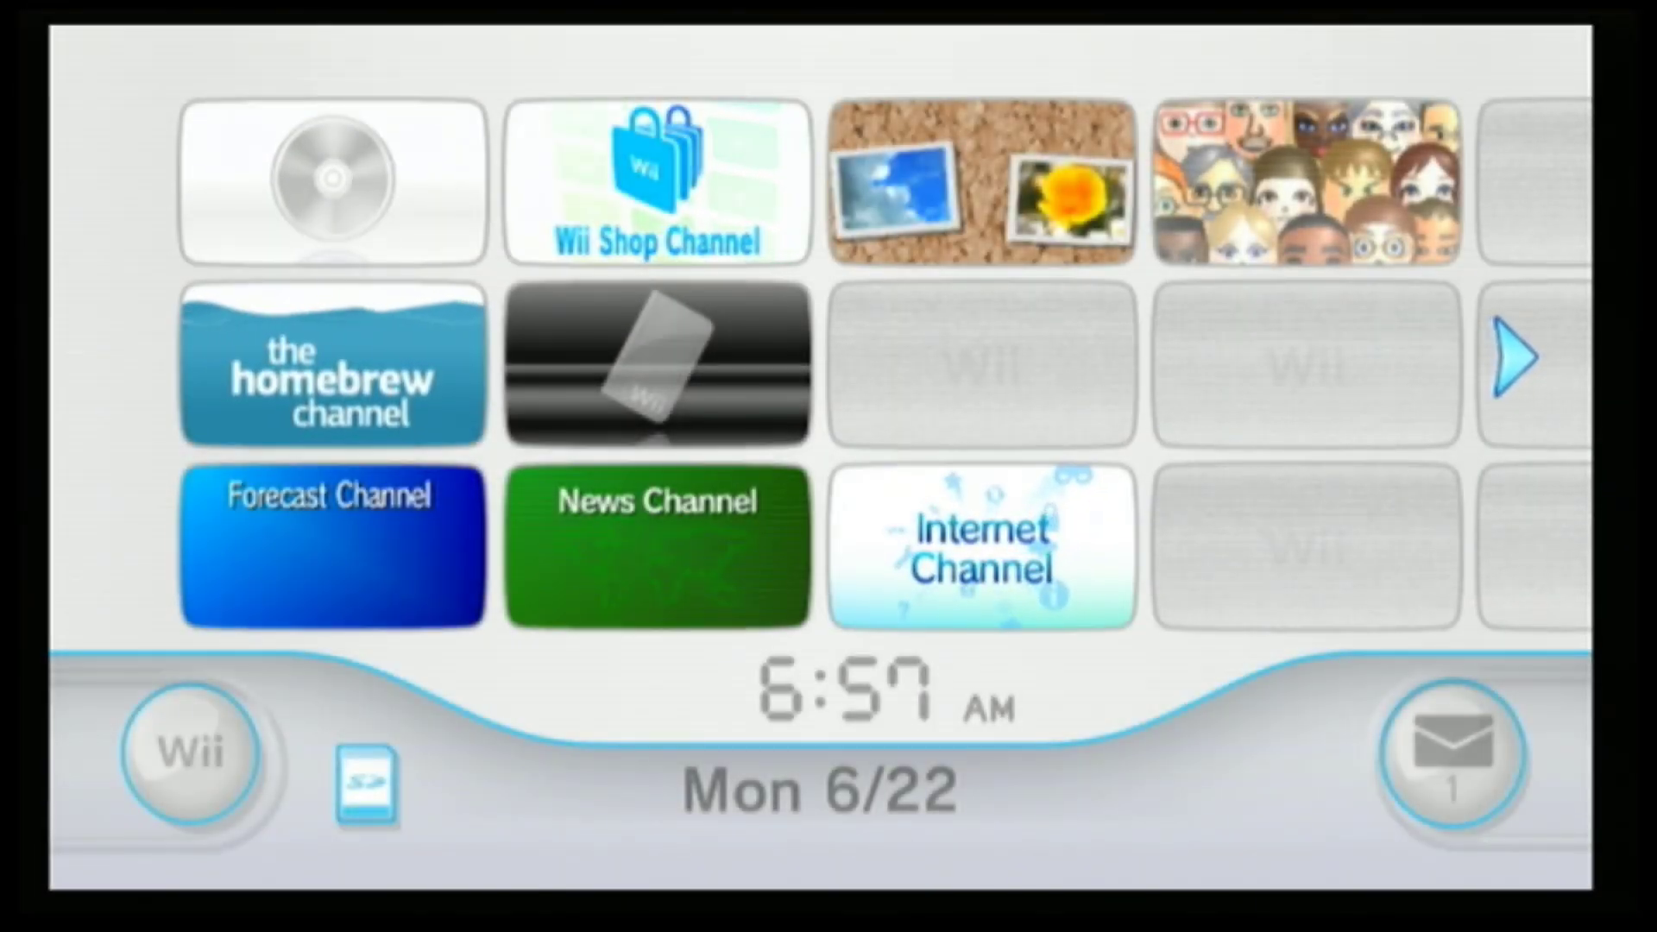
Try the USB Loader channel twice, then inspect Local Disk (G:) properties in Explorer.
{"action": "left_click", "coordinate": [660, 378]}
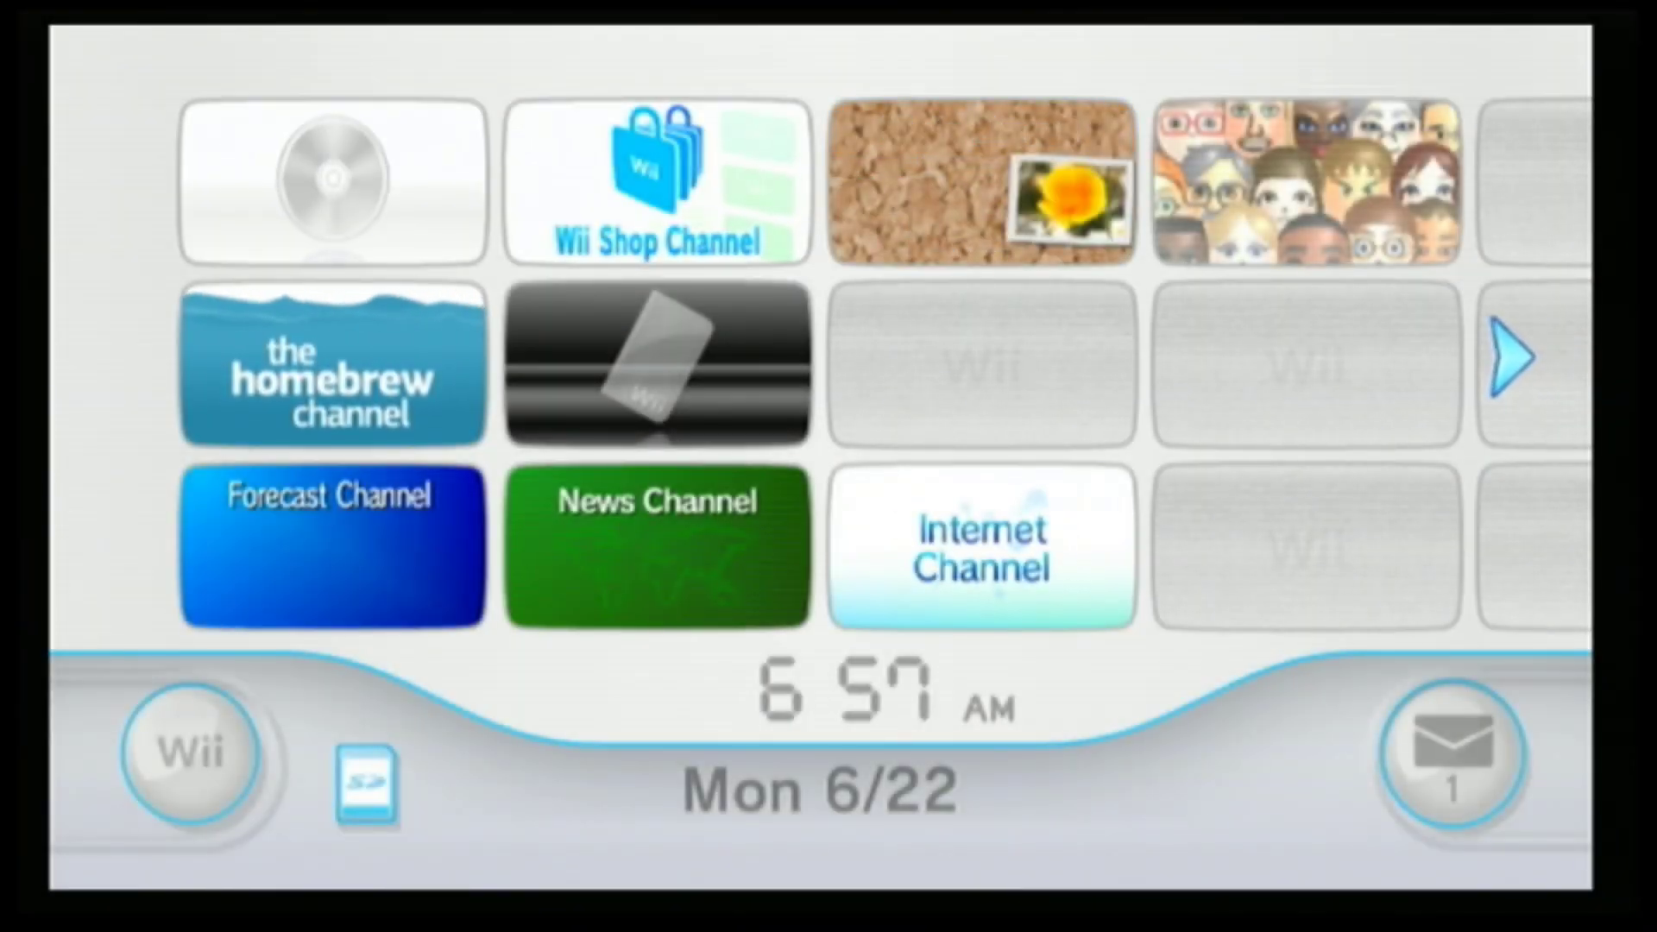
{"action": "left_click", "coordinate": [663, 378]}
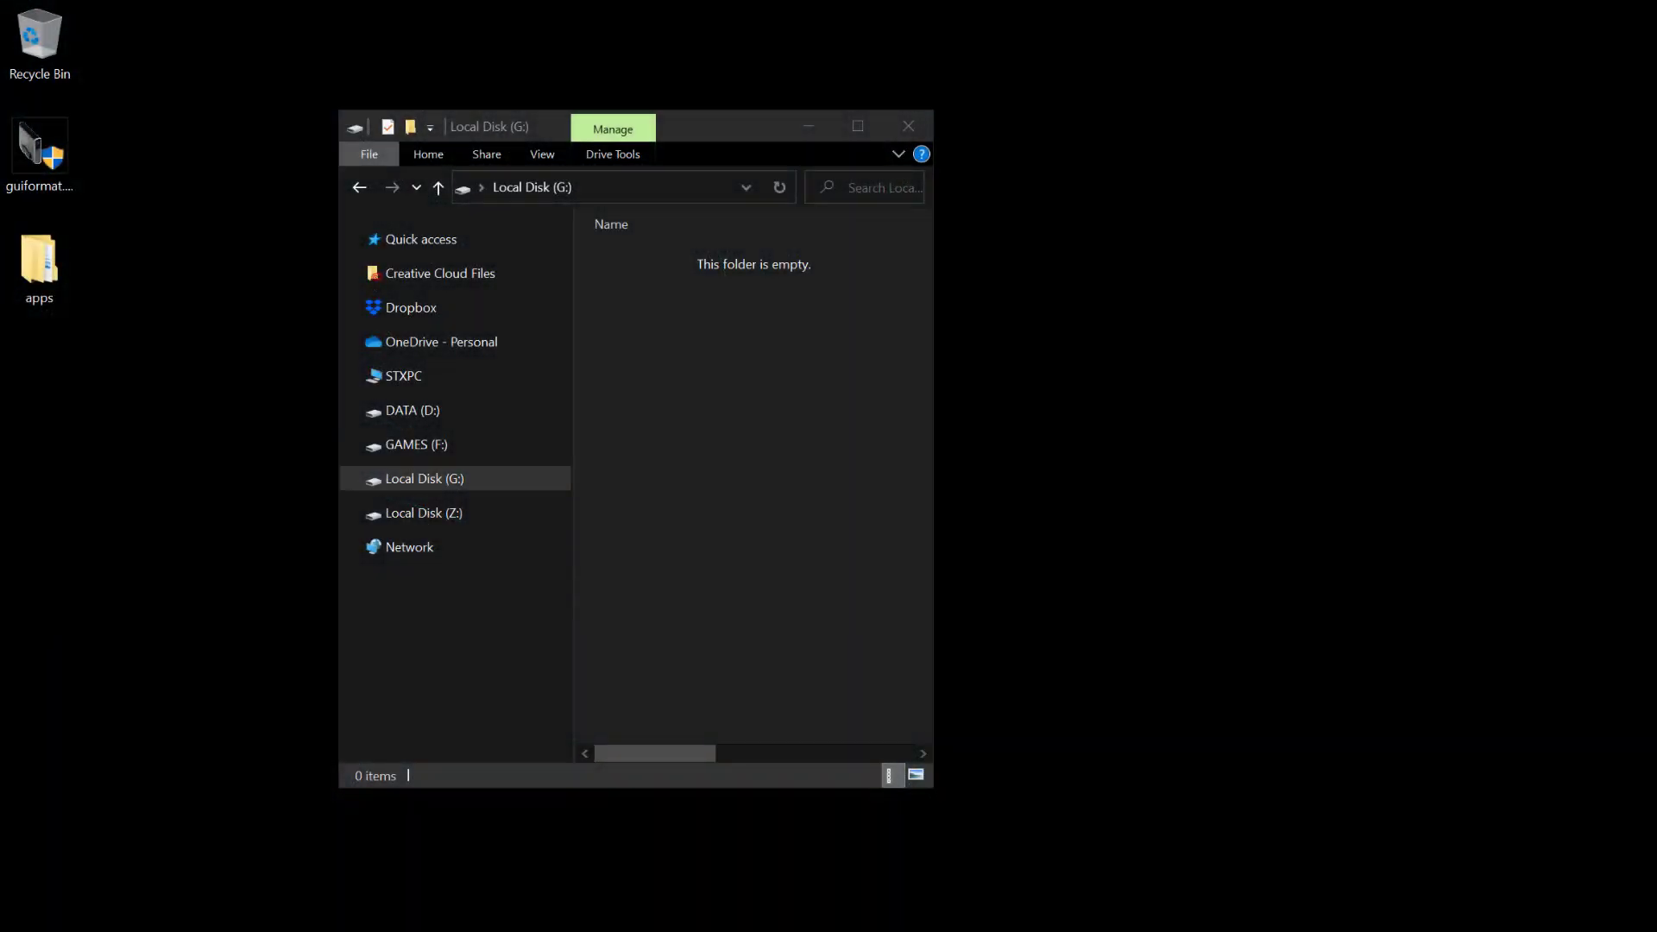
{"action": "right_click", "coordinate": [458, 481]}
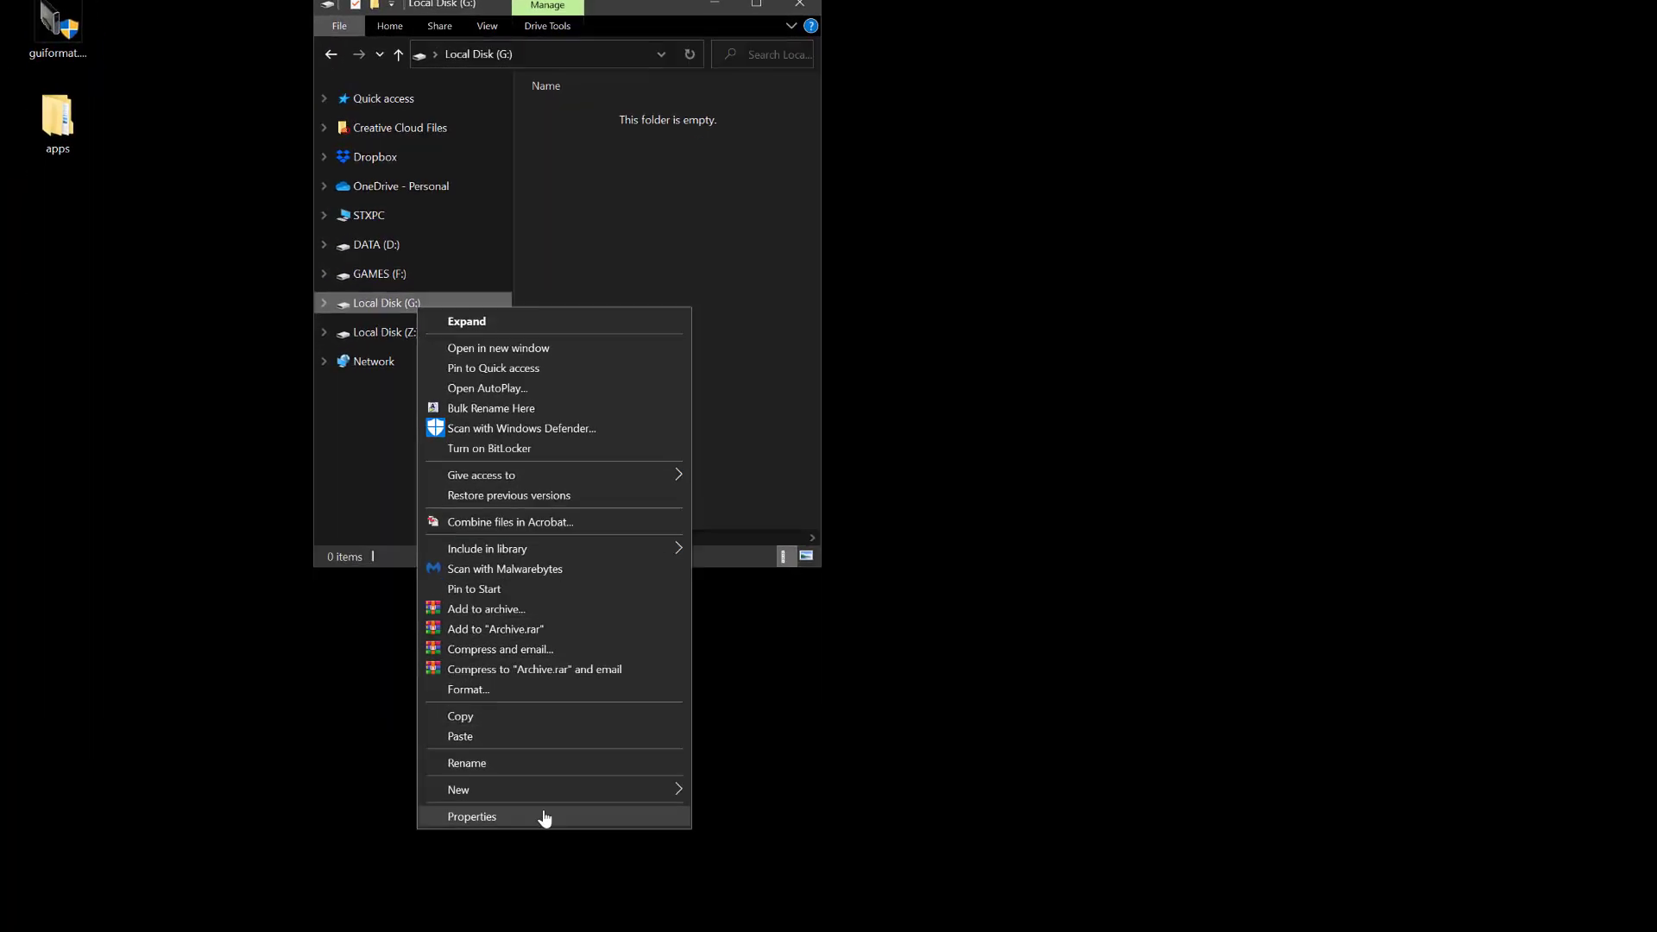
{"action": "left_click", "coordinate": [541, 864]}
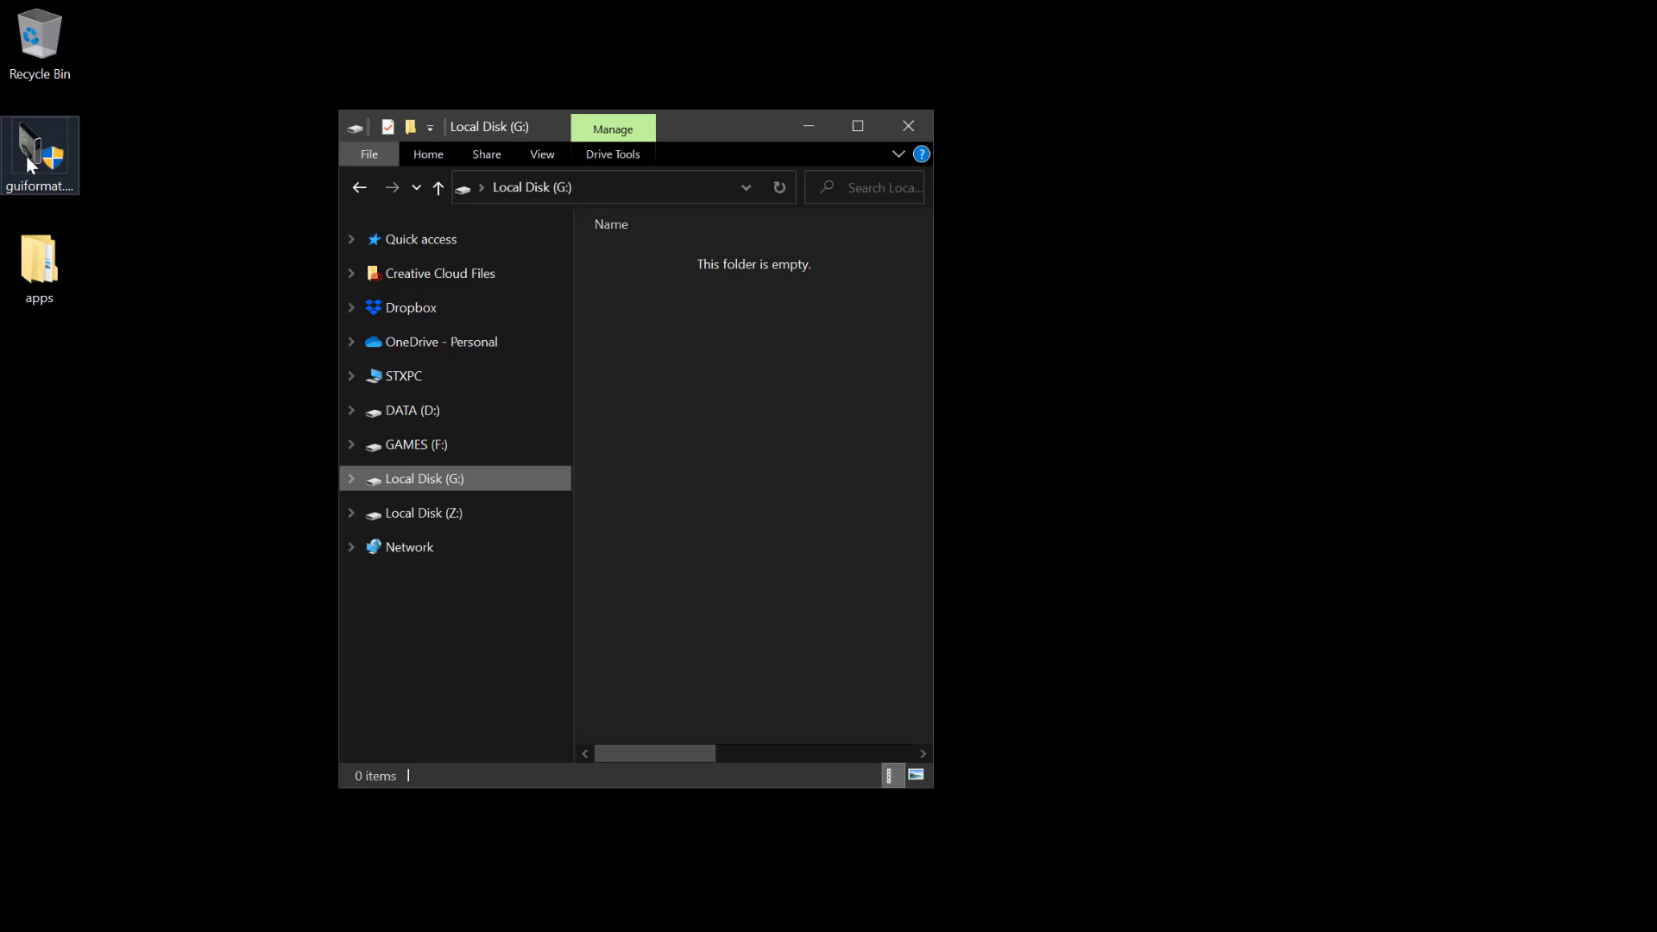
Quick-format drive G:\ as FAT32 in GUIFormat and close the formatter when done.
{"action": "double_click", "coordinate": [26, 156]}
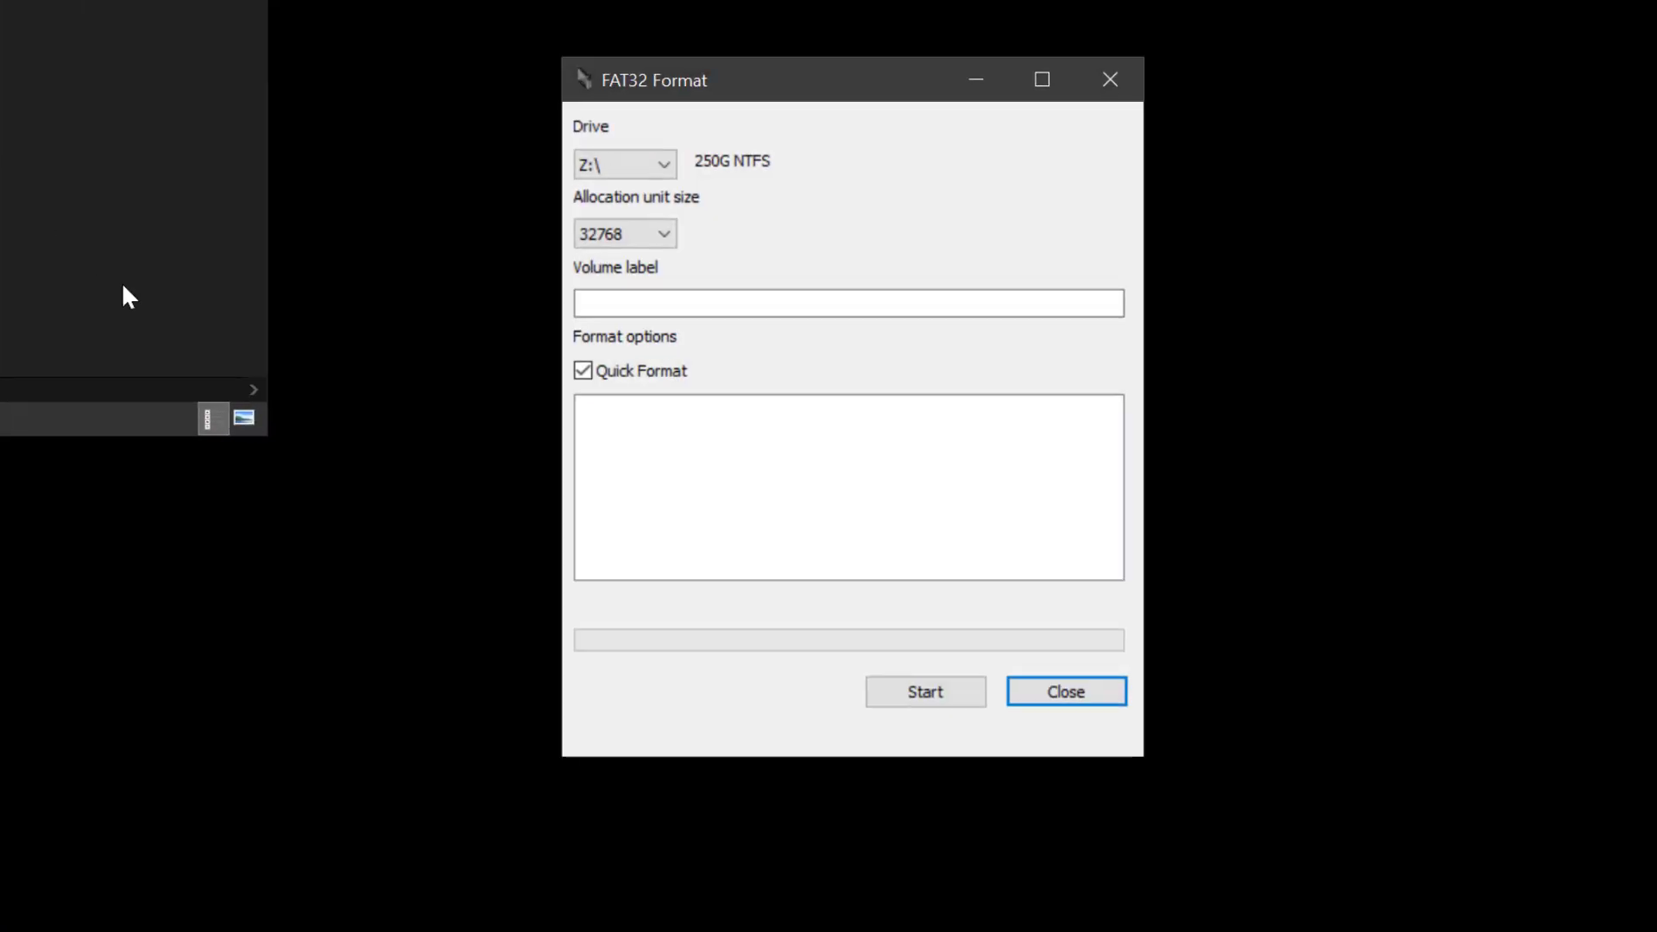
{"action": "left_click", "coordinate": [663, 166]}
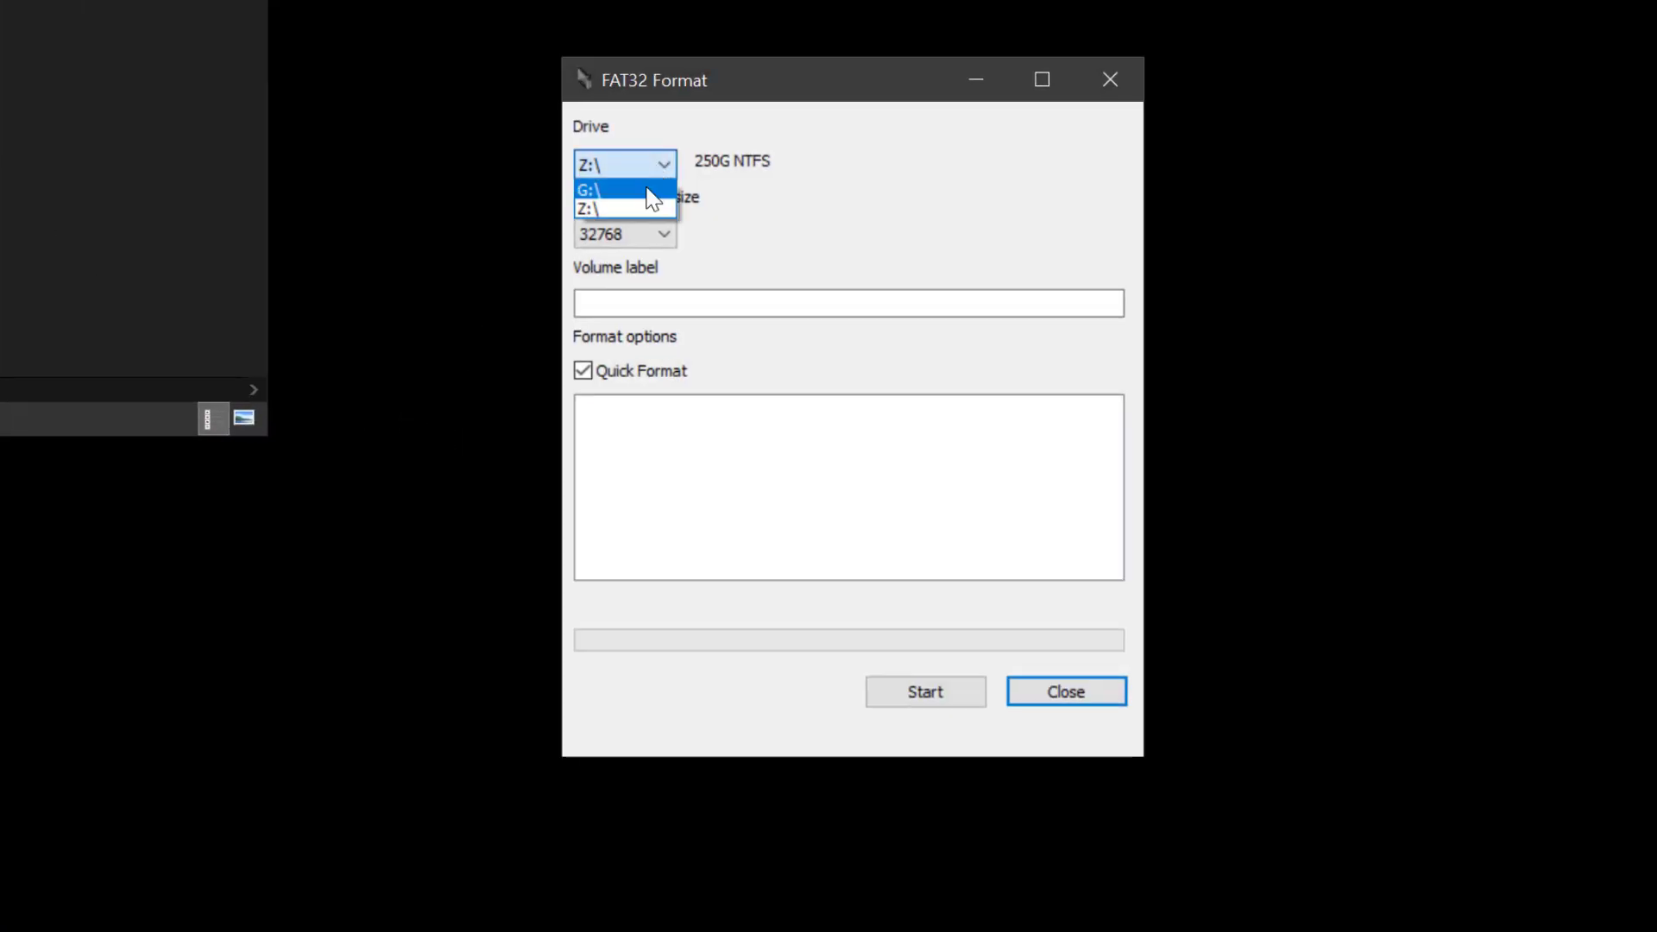
{"action": "left_click", "coordinate": [643, 192]}
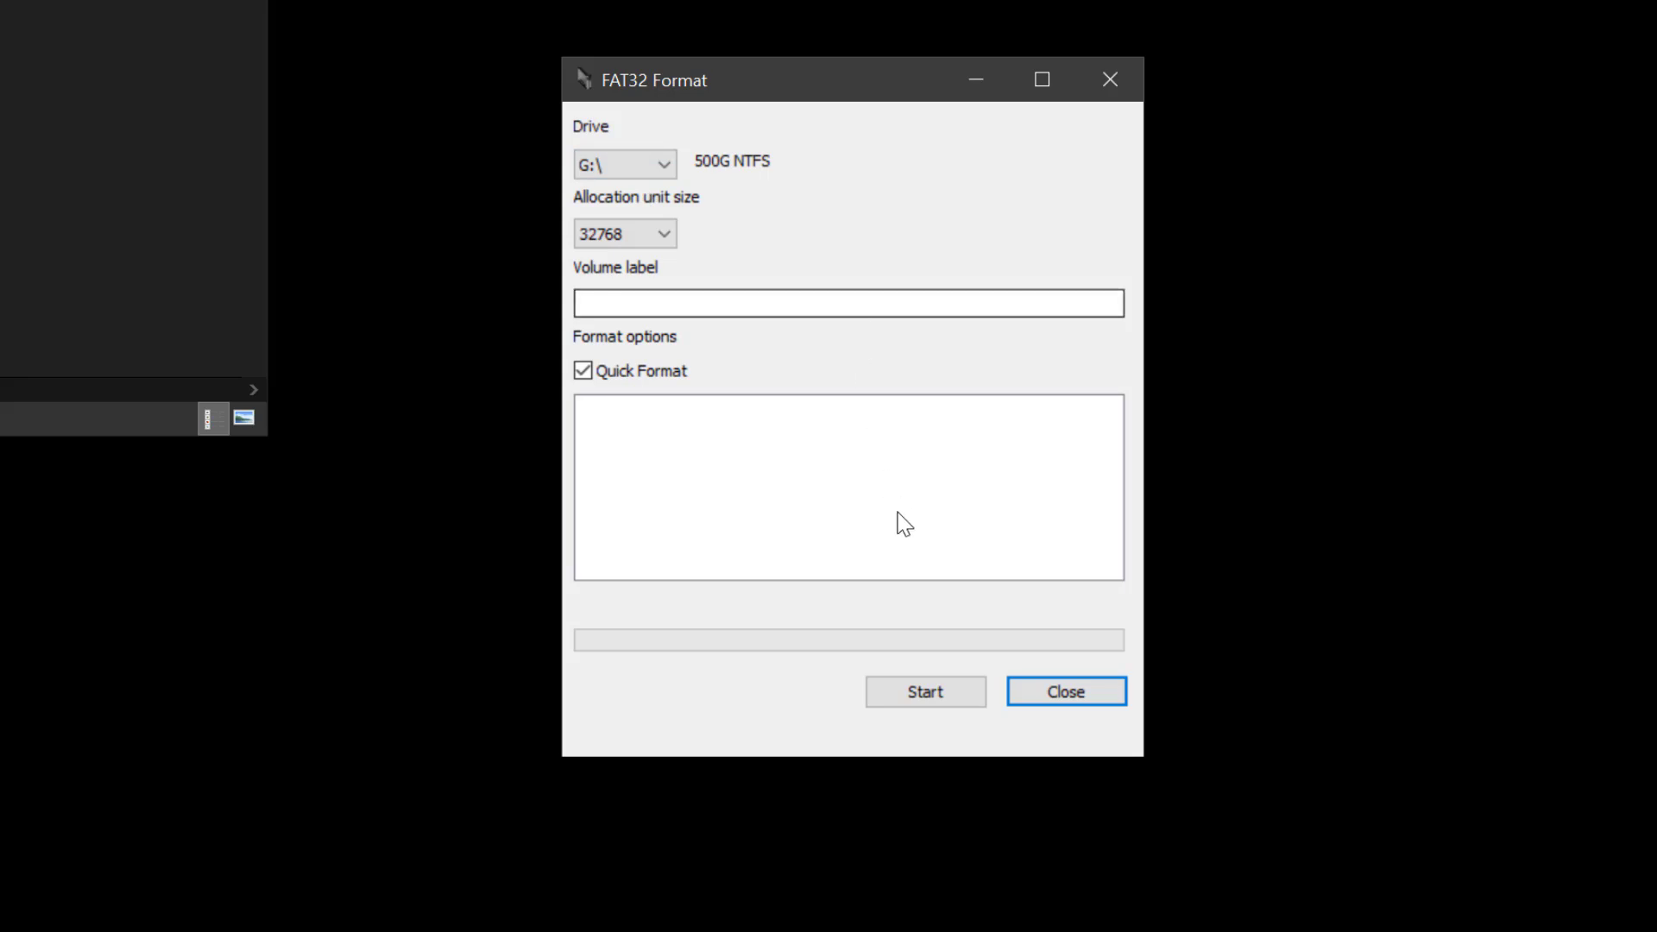
{"action": "left_click", "coordinate": [942, 695]}
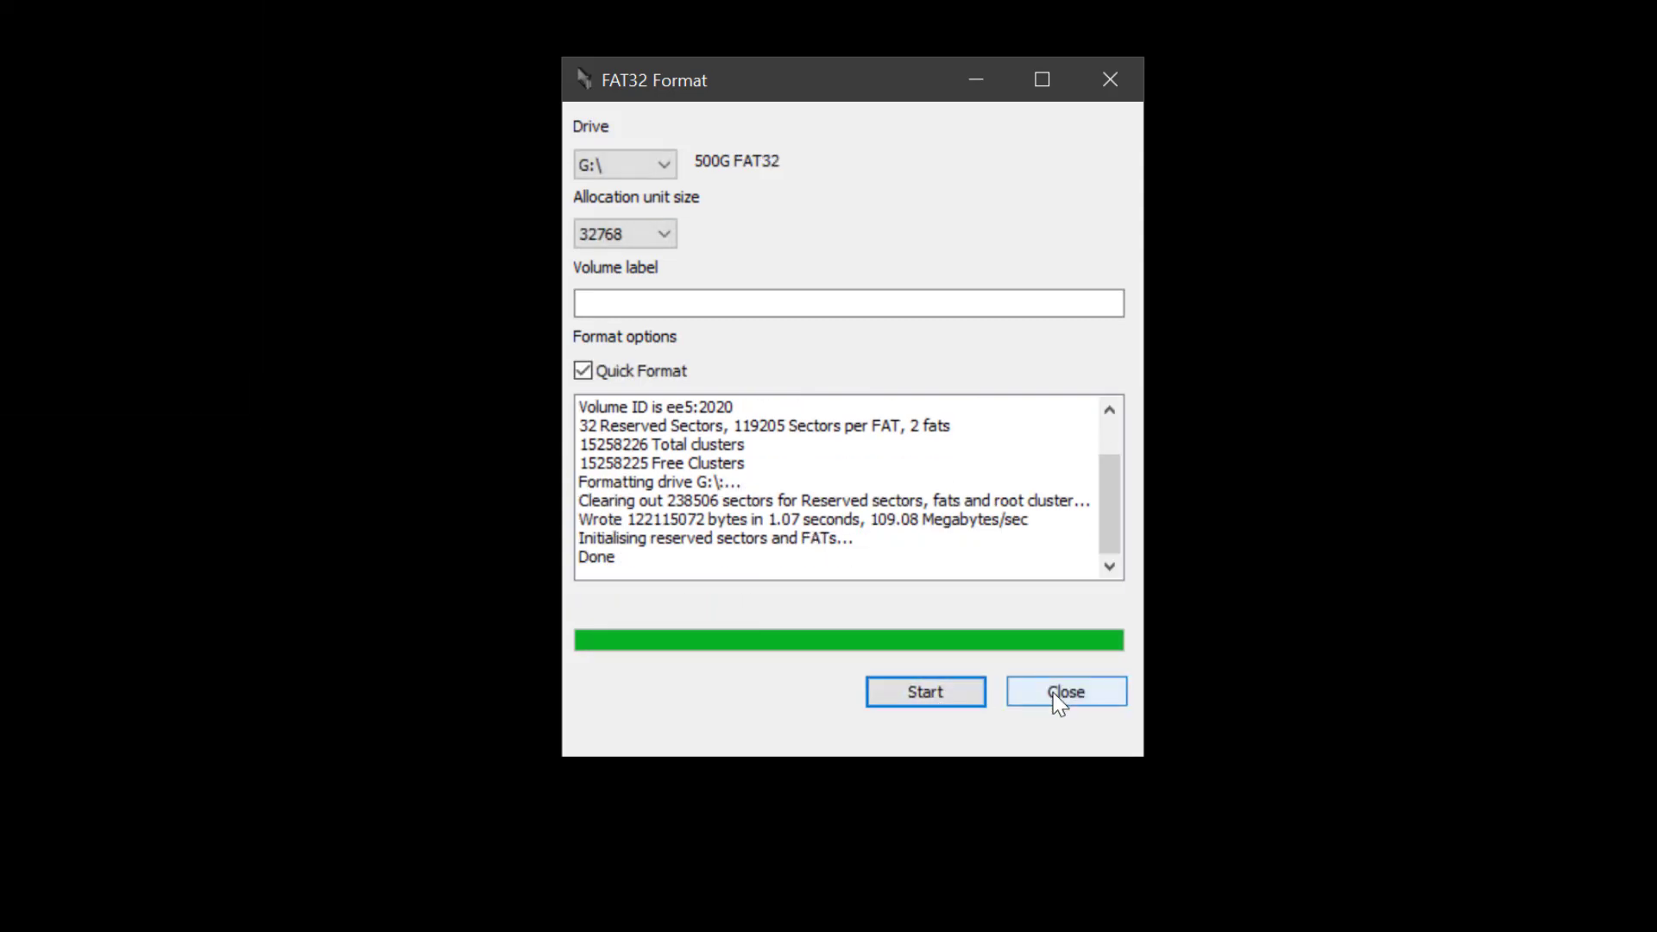
{"action": "left_click", "coordinate": [1121, 734]}
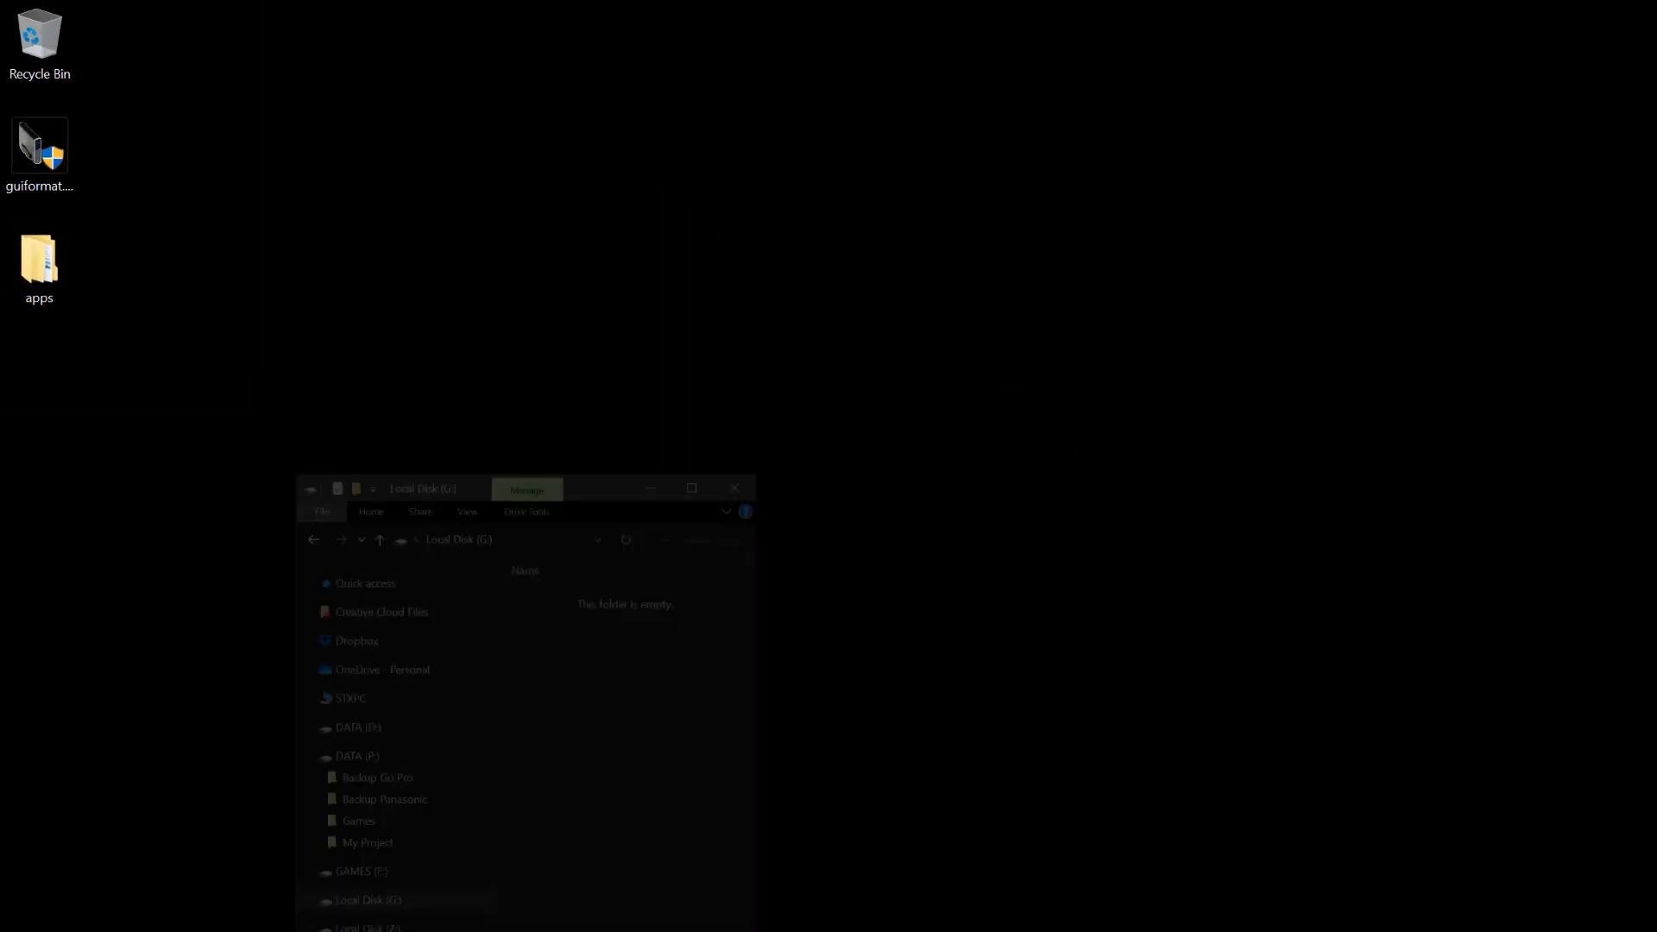
{"action": "right_click", "coordinate": [279, 510]}
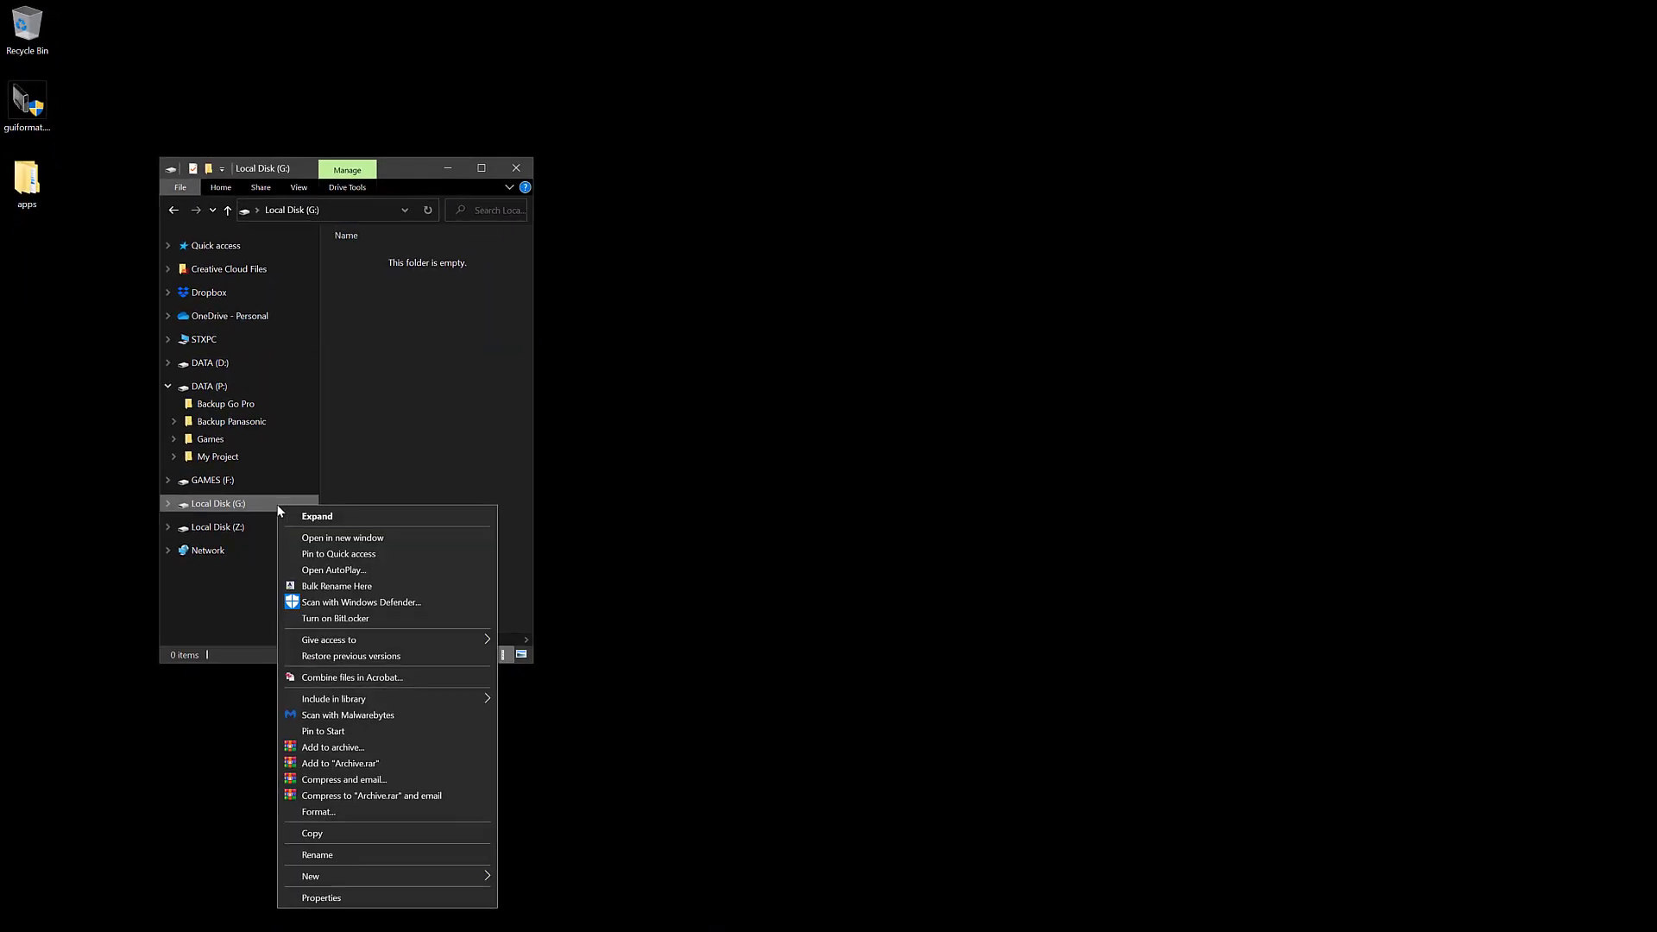
{"action": "left_click", "coordinate": [330, 897]}
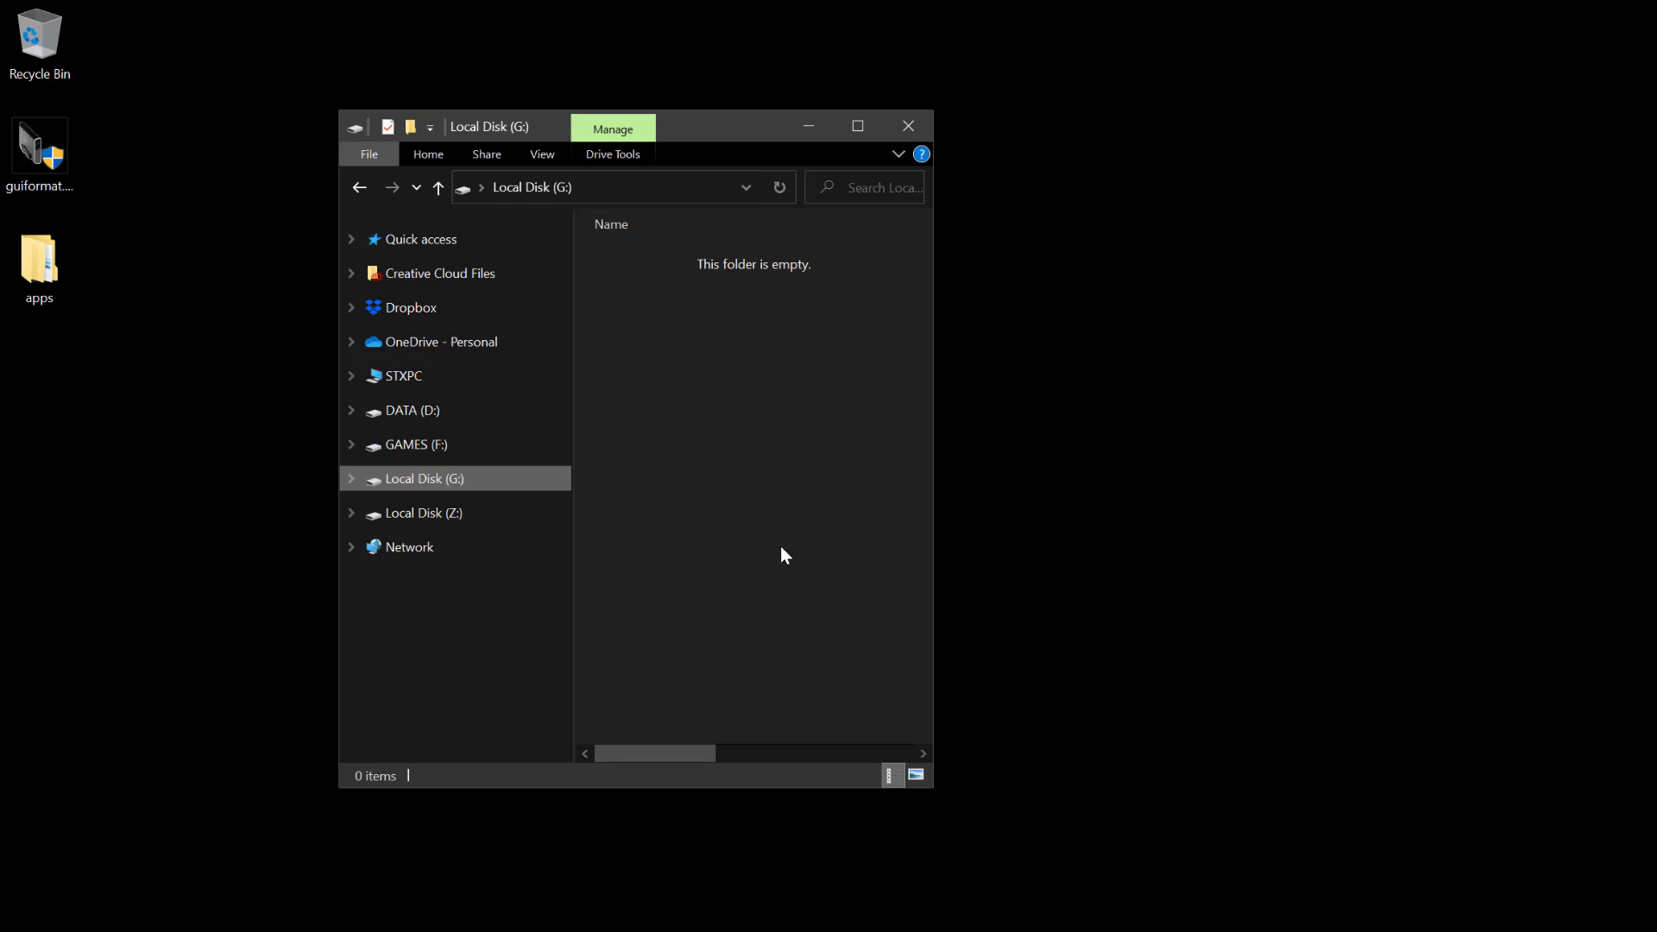
Copy the apps folder from the desktop and from USBLoader r1271.7z onto Local Disk (G:).
{"action": "left_click", "coordinate": [39, 270]}
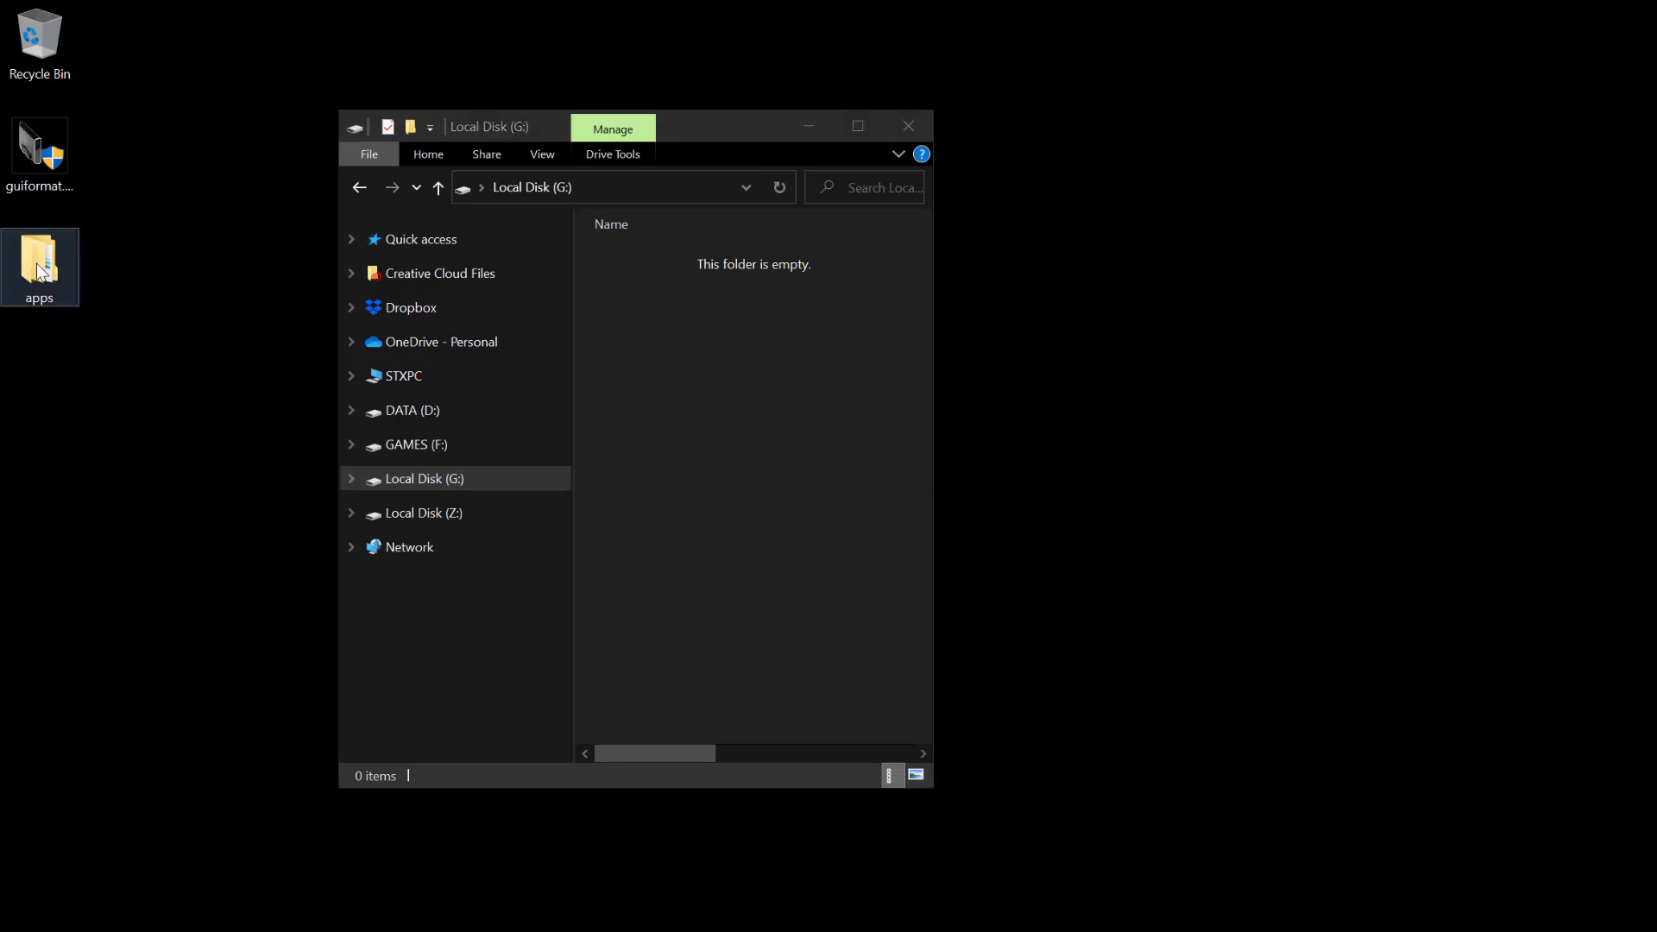
{"action": "left_click_drag", "start_coordinate": [40, 271], "coordinate": [706, 383]}
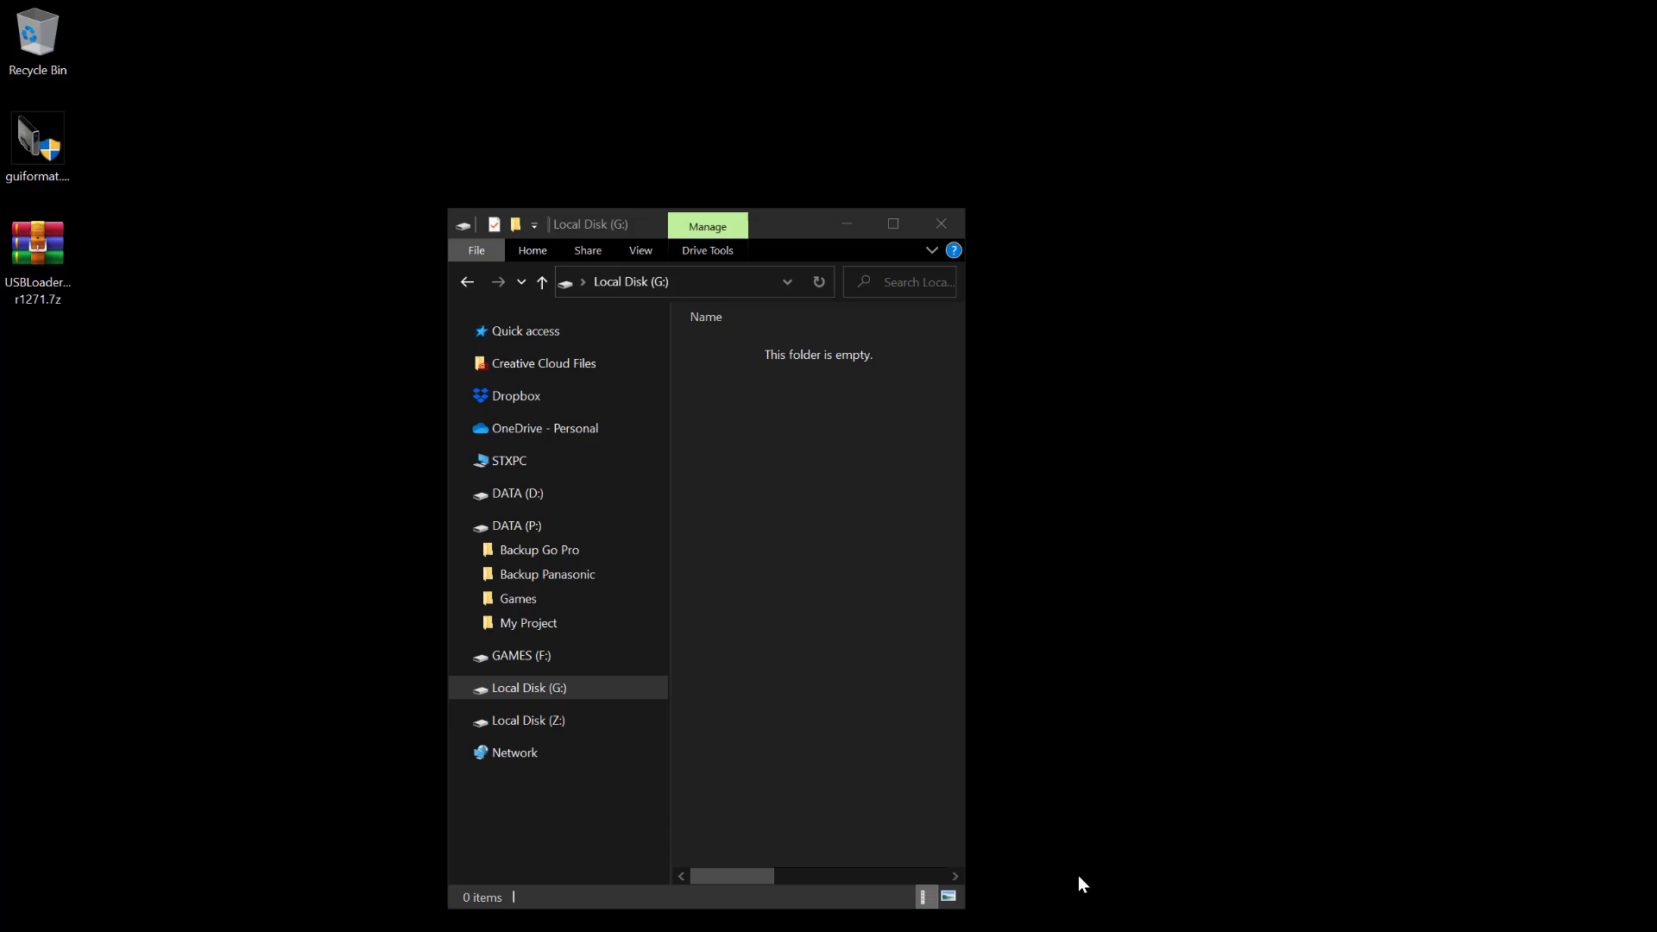
{"action": "double_click", "coordinate": [50, 248]}
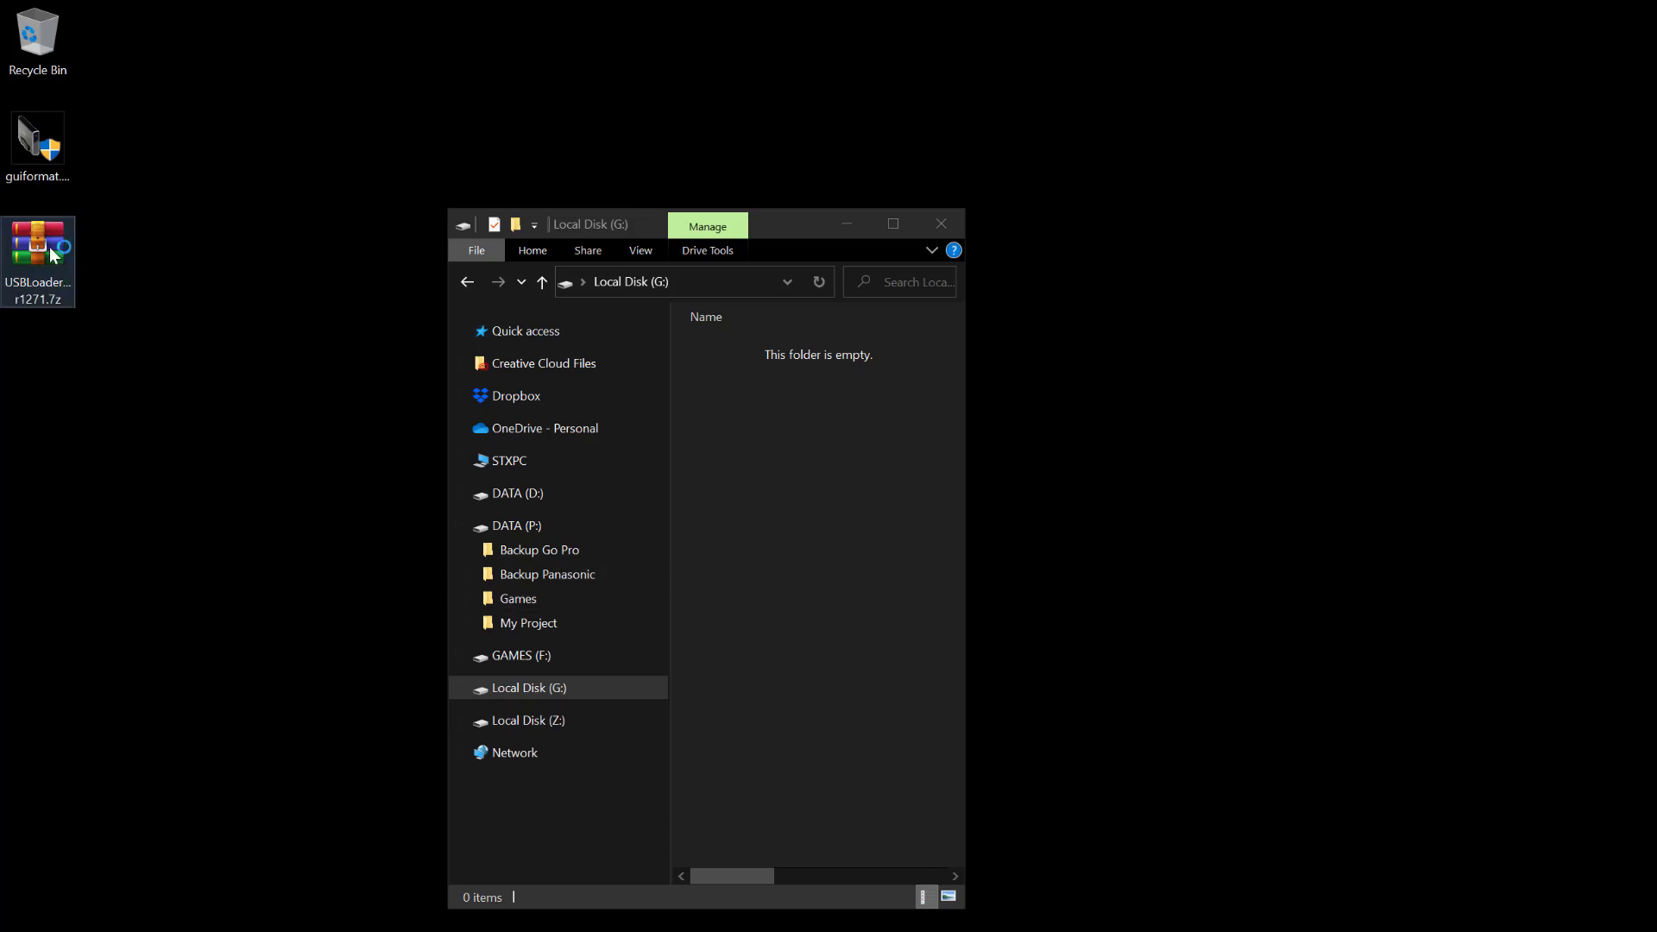
{"action": "left_click_drag", "start_coordinate": [148, 397], "coordinate": [722, 434]}
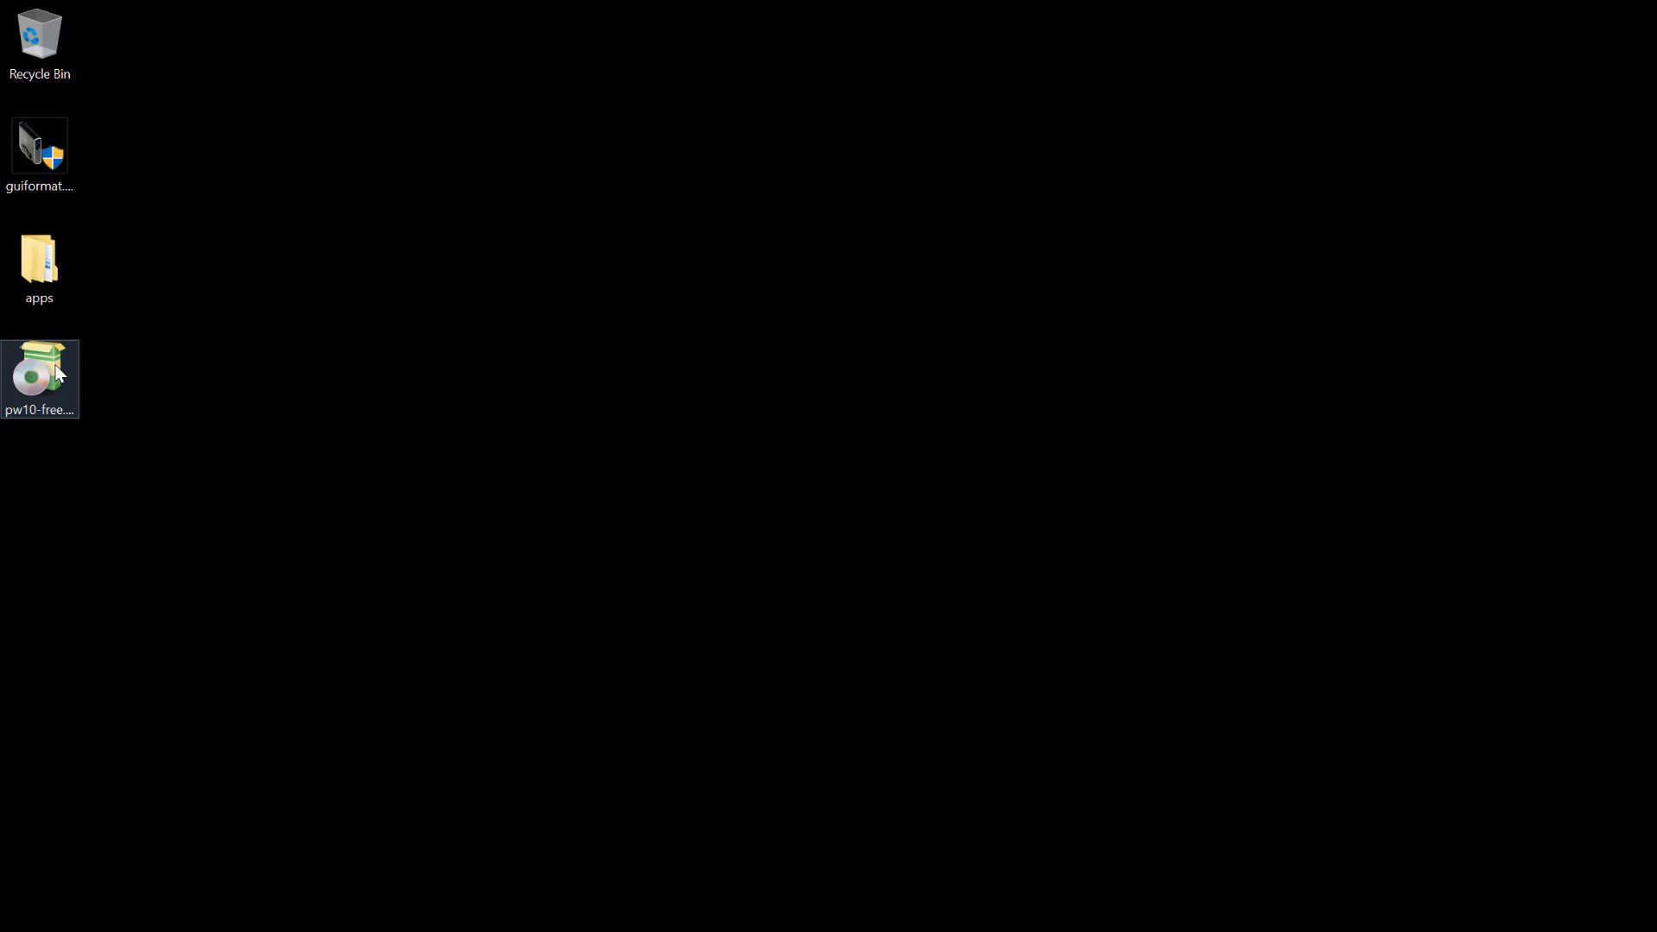
Install Partition Wizard Free from pw10-free.exe with defaults and launch the application.
{"action": "double_click", "coordinate": [58, 372]}
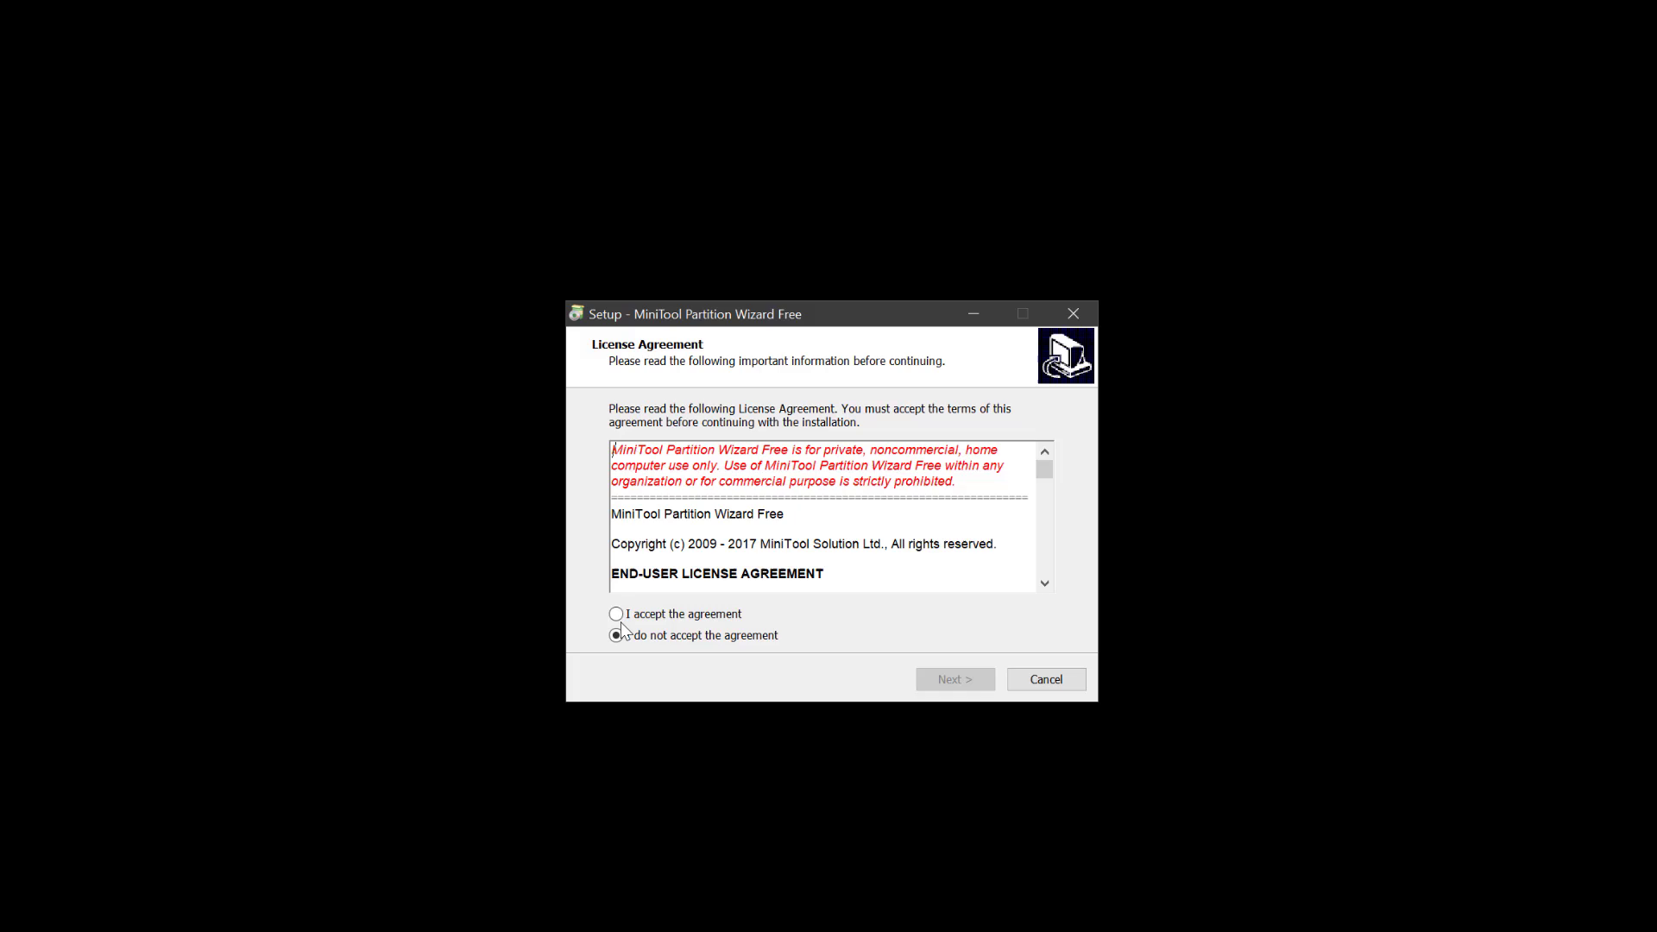
{"action": "left_click", "coordinate": [948, 690]}
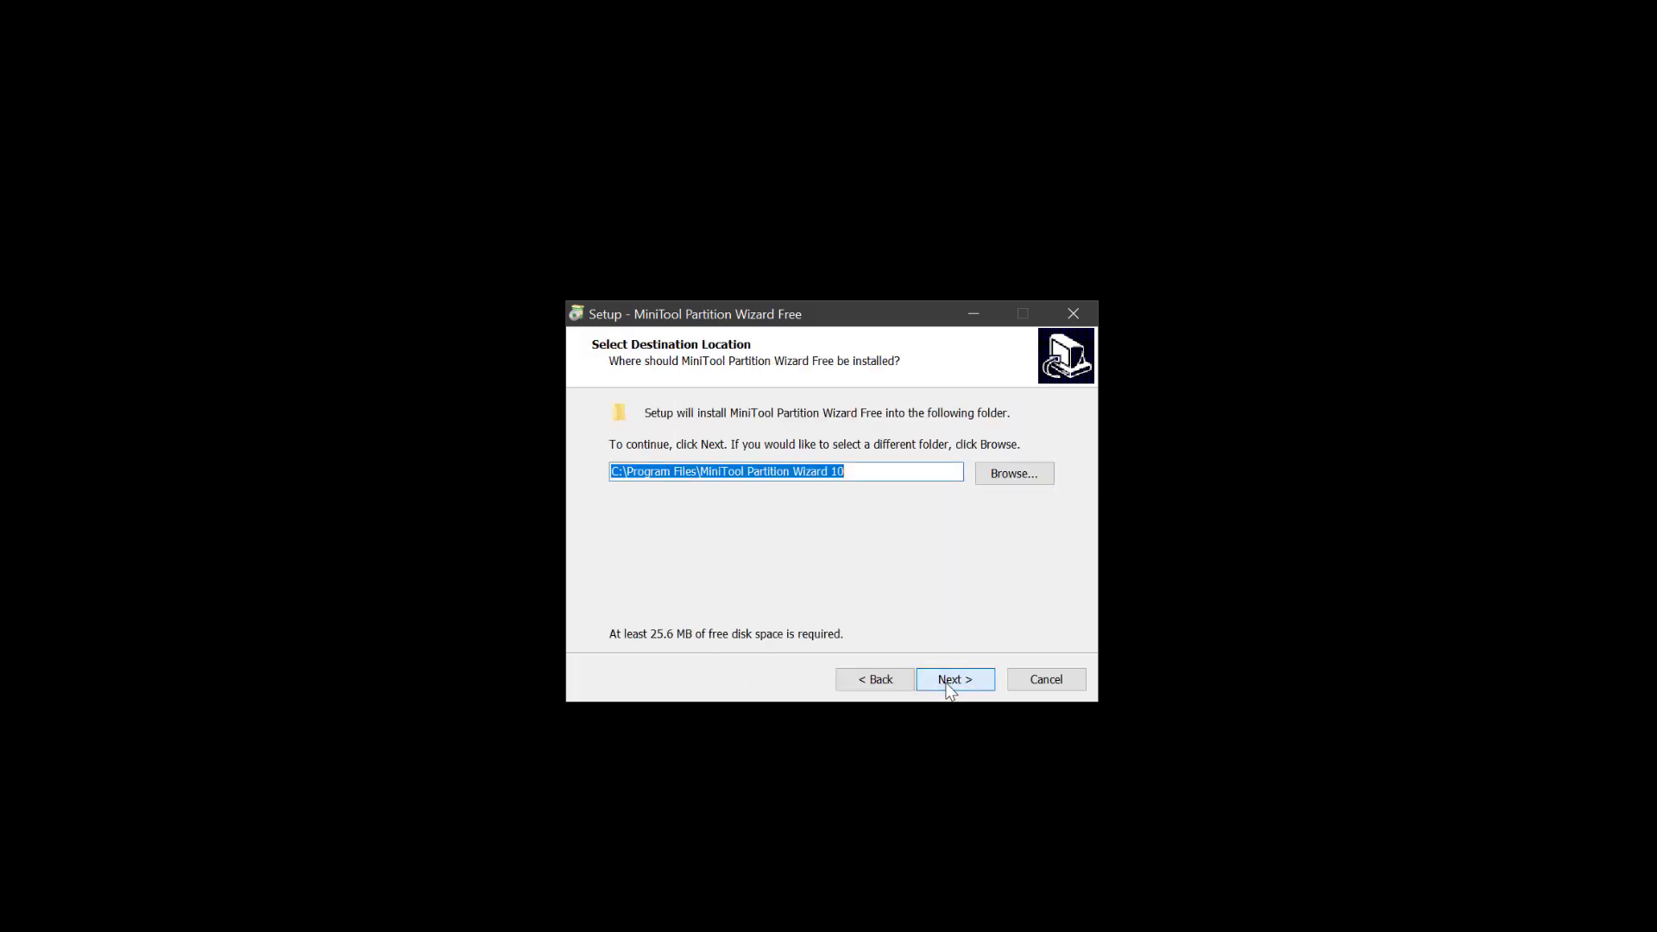
{"action": "left_click", "coordinate": [948, 689]}
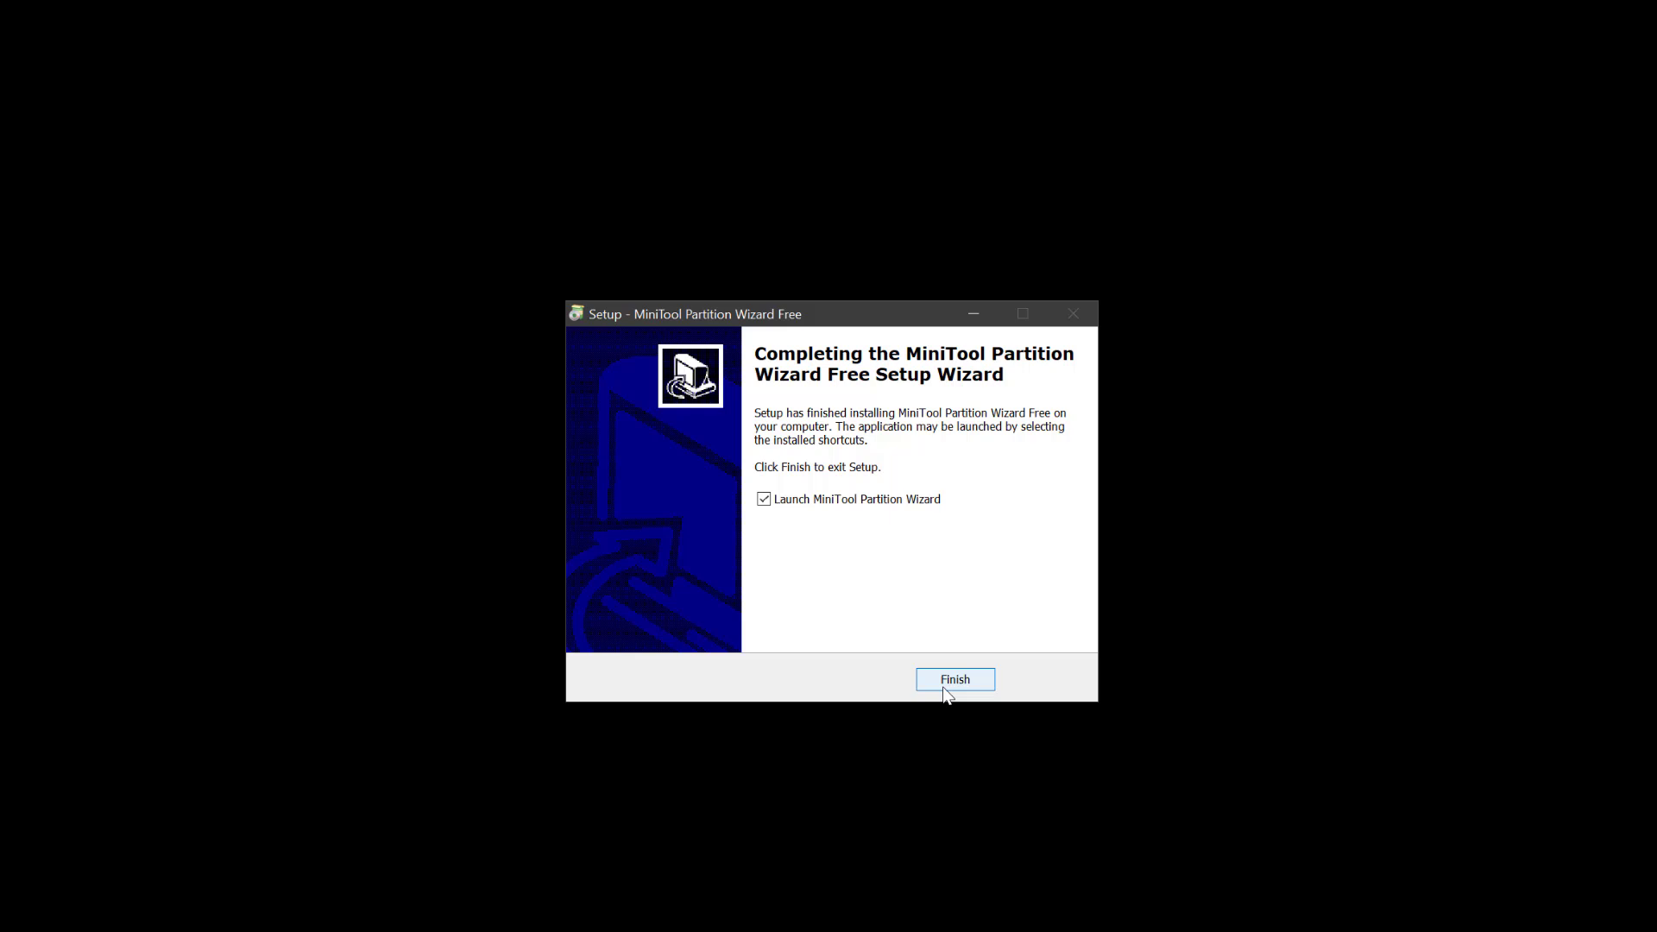
{"action": "left_click", "coordinate": [948, 680]}
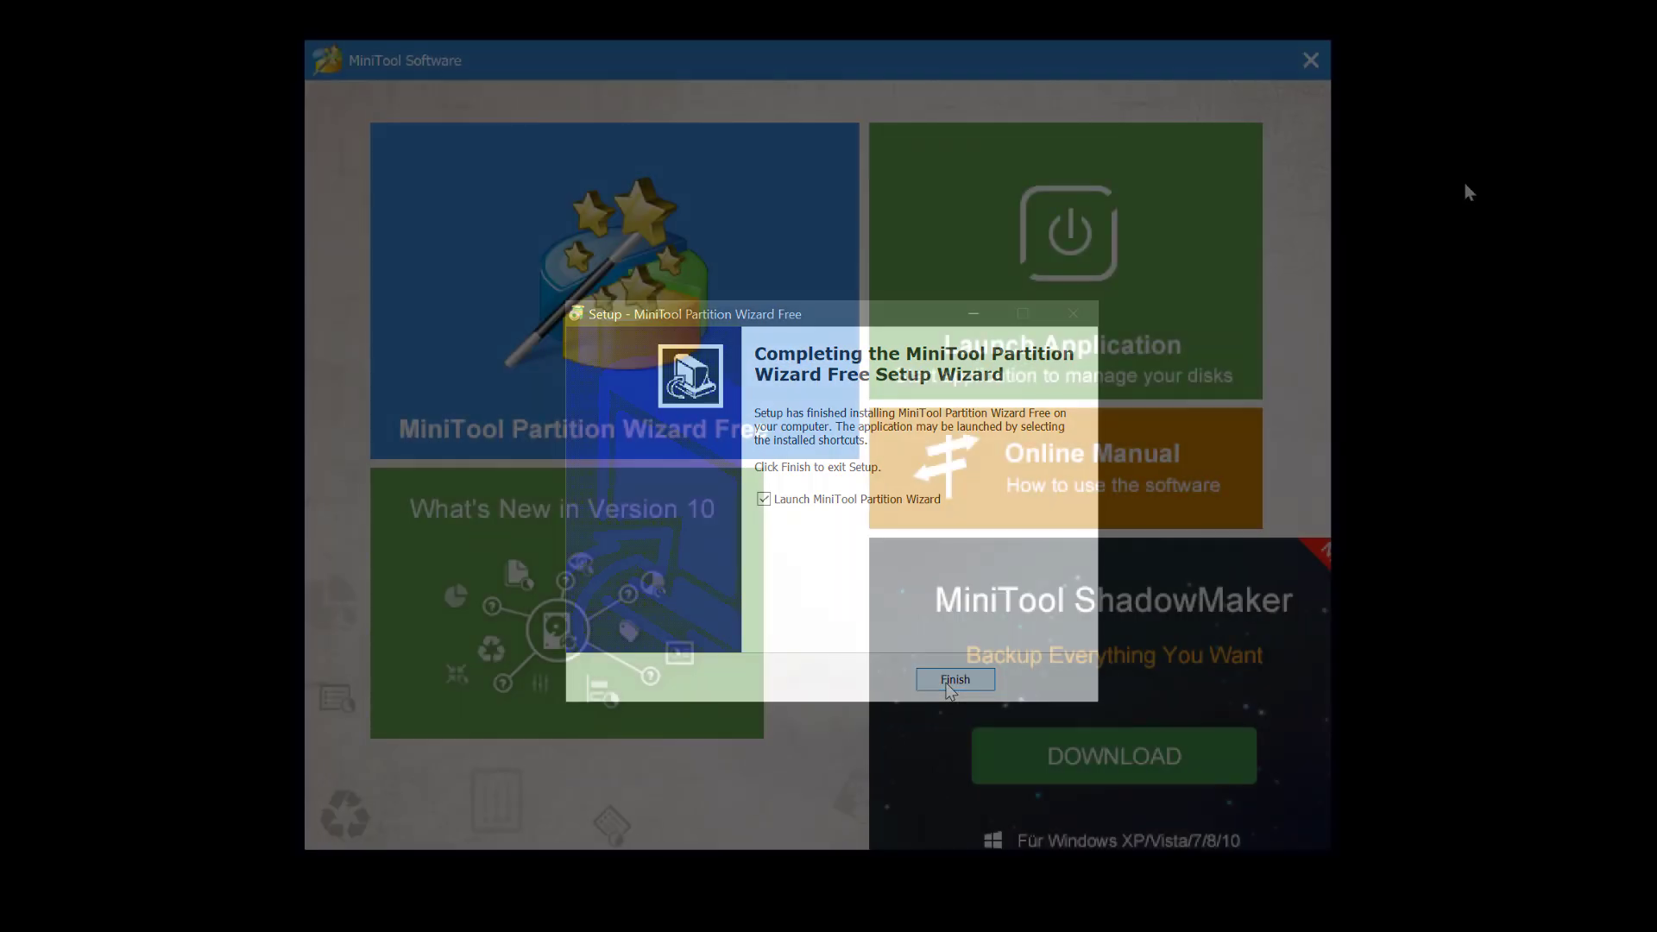
{"action": "left_click", "coordinate": [1088, 314]}
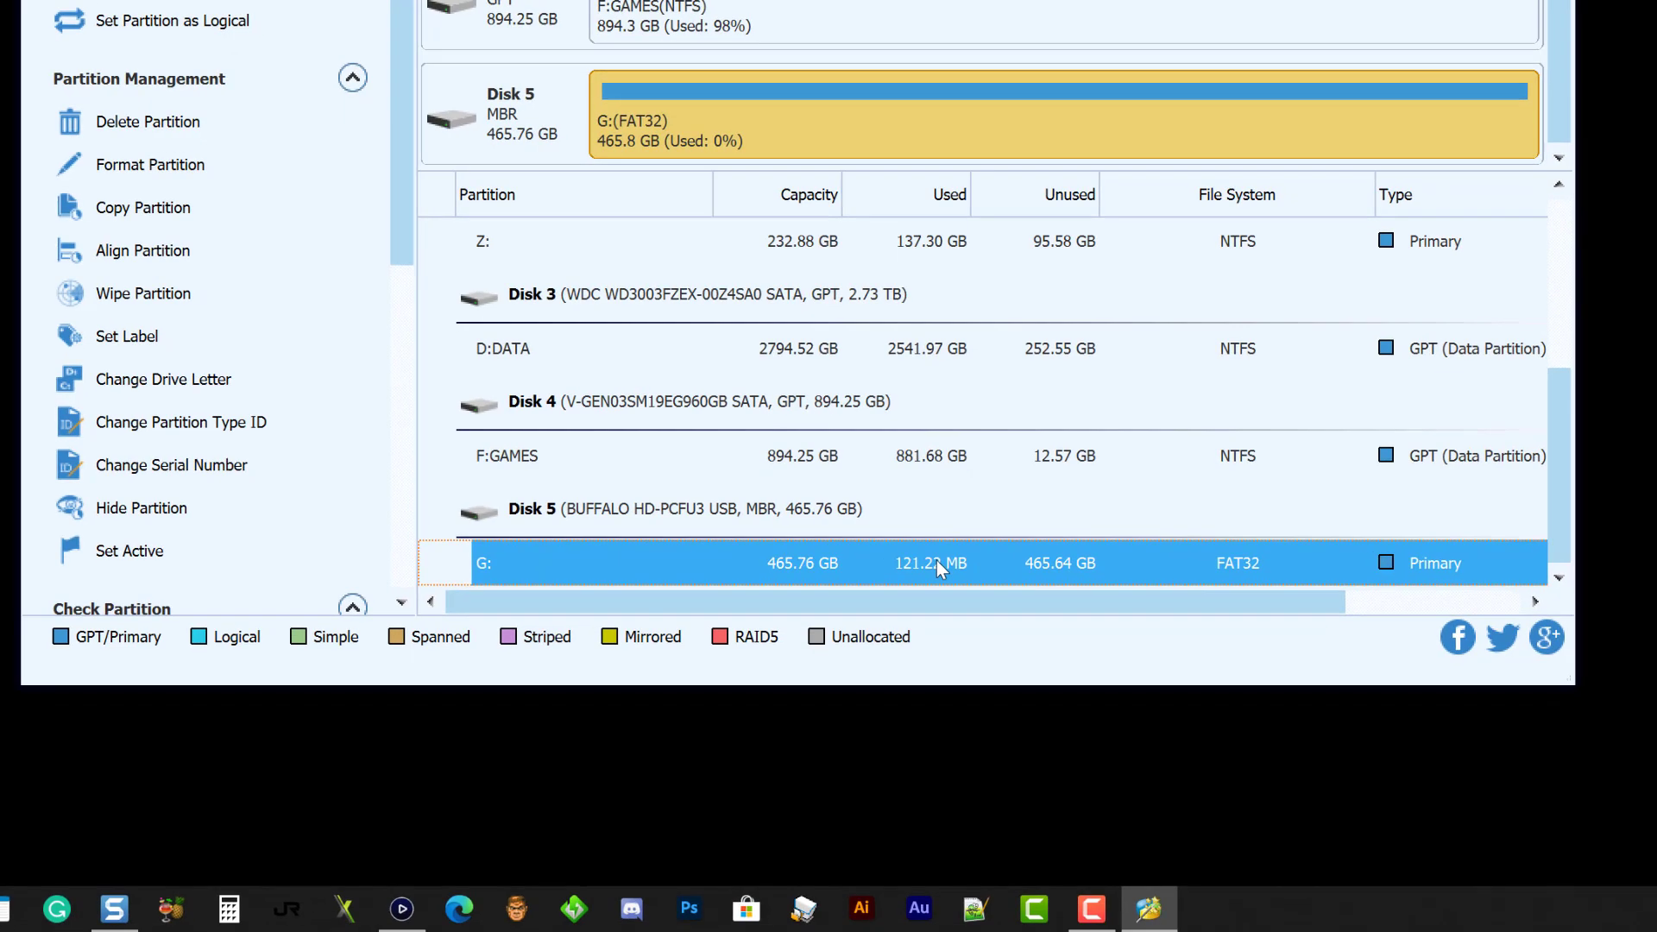
Read the G: partition's type ID (0xb) in its Partition Info properties, then close the dialog.
{"action": "right_click", "coordinate": [937, 560]}
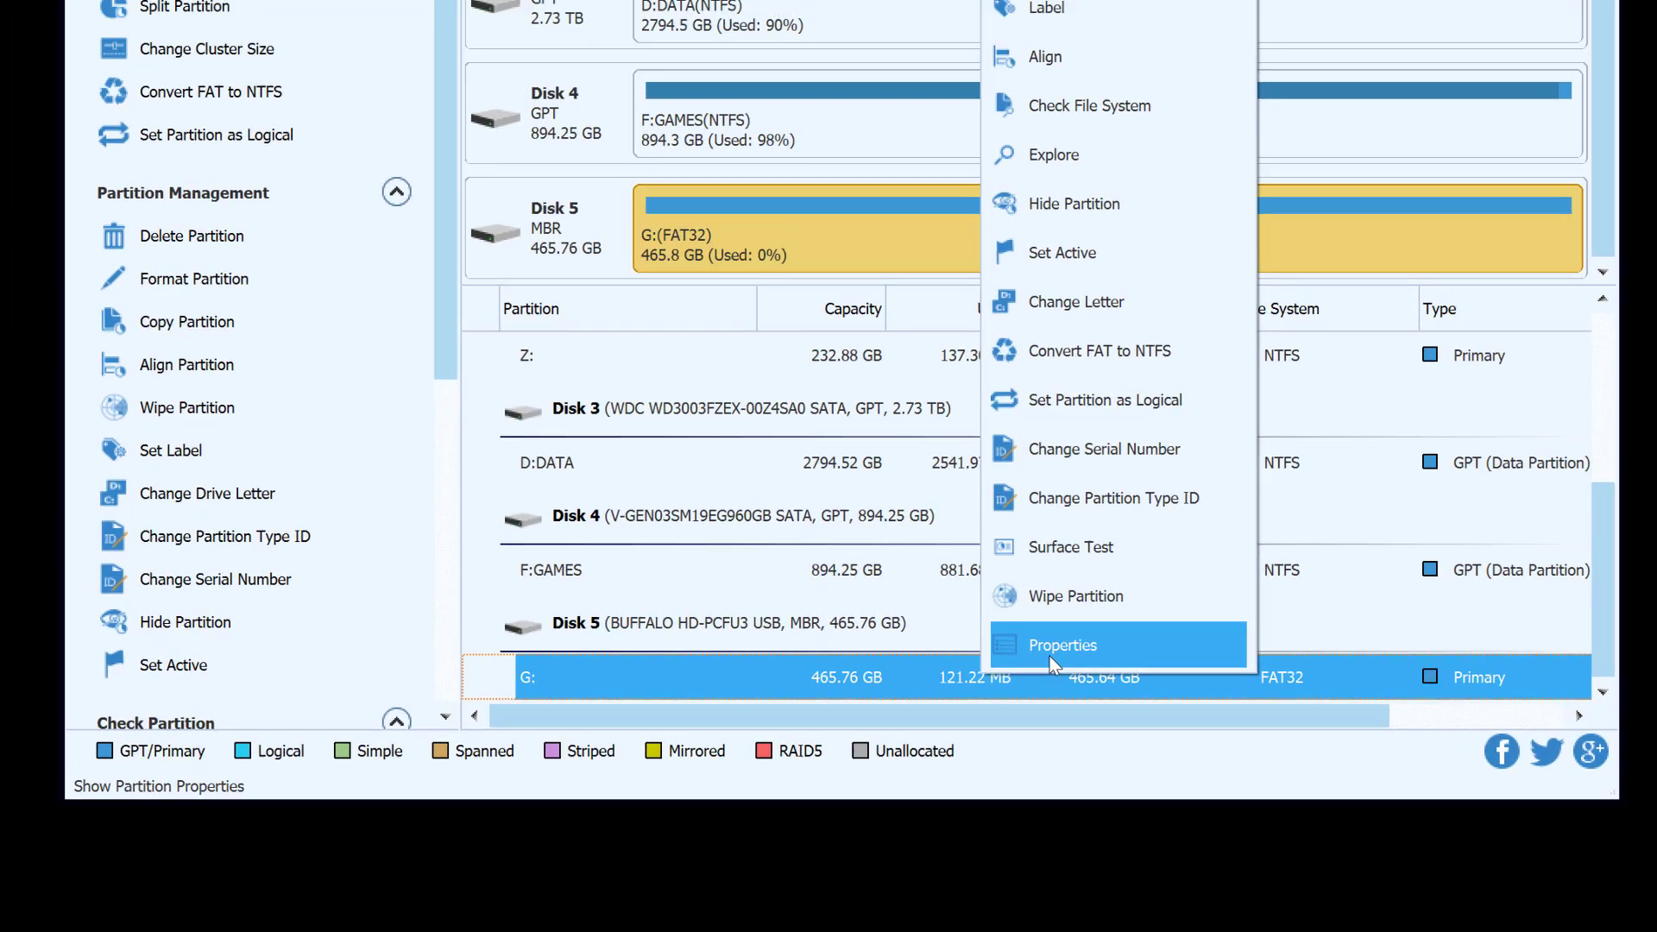
{"action": "left_click", "coordinate": [1050, 646]}
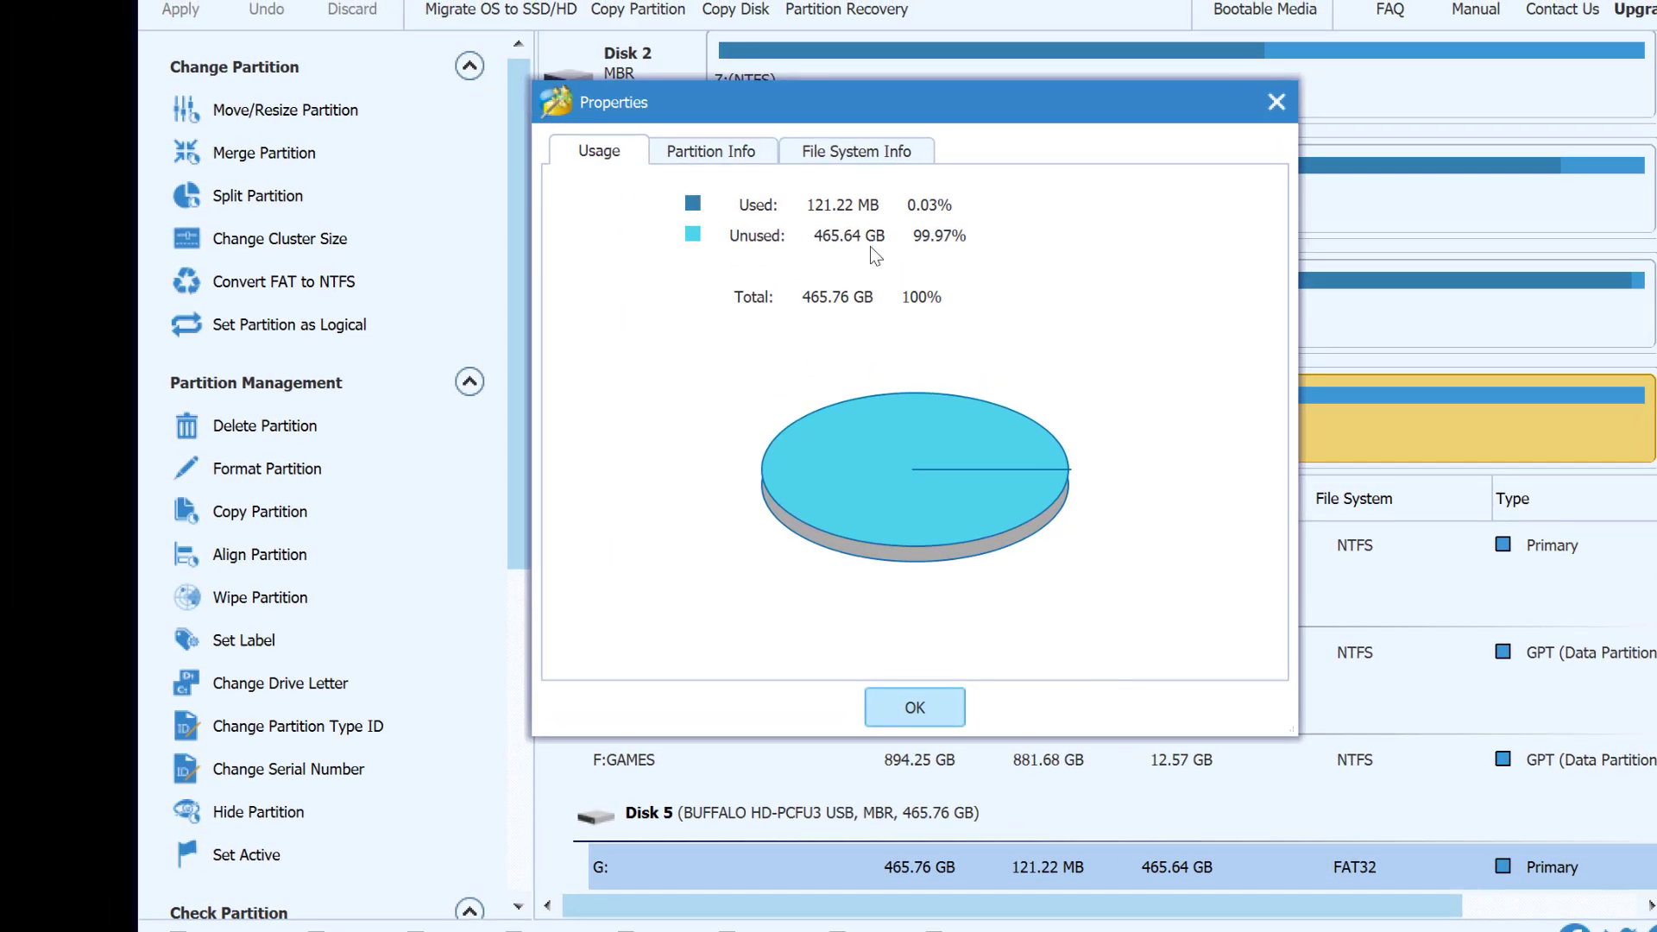
{"action": "left_click", "coordinate": [748, 155]}
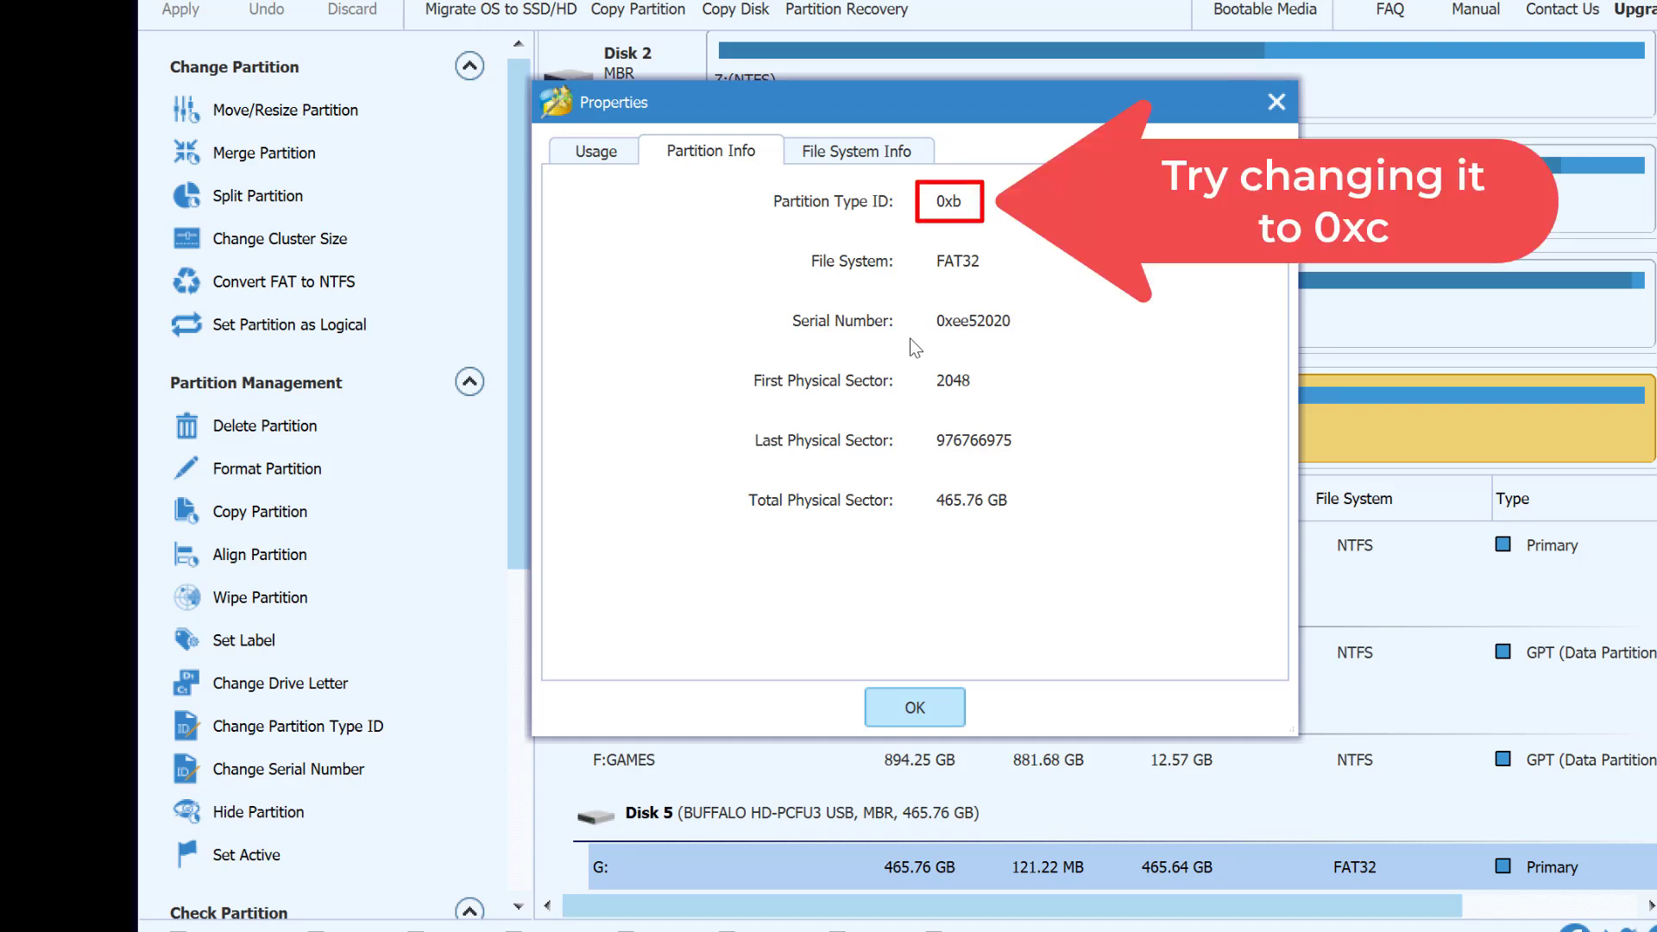
{"action": "left_click", "coordinate": [1274, 110]}
Set the G: partition's type ID to 0x0C FAT32 LBA and confirm the change.
{"action": "right_click", "coordinate": [1067, 872]}
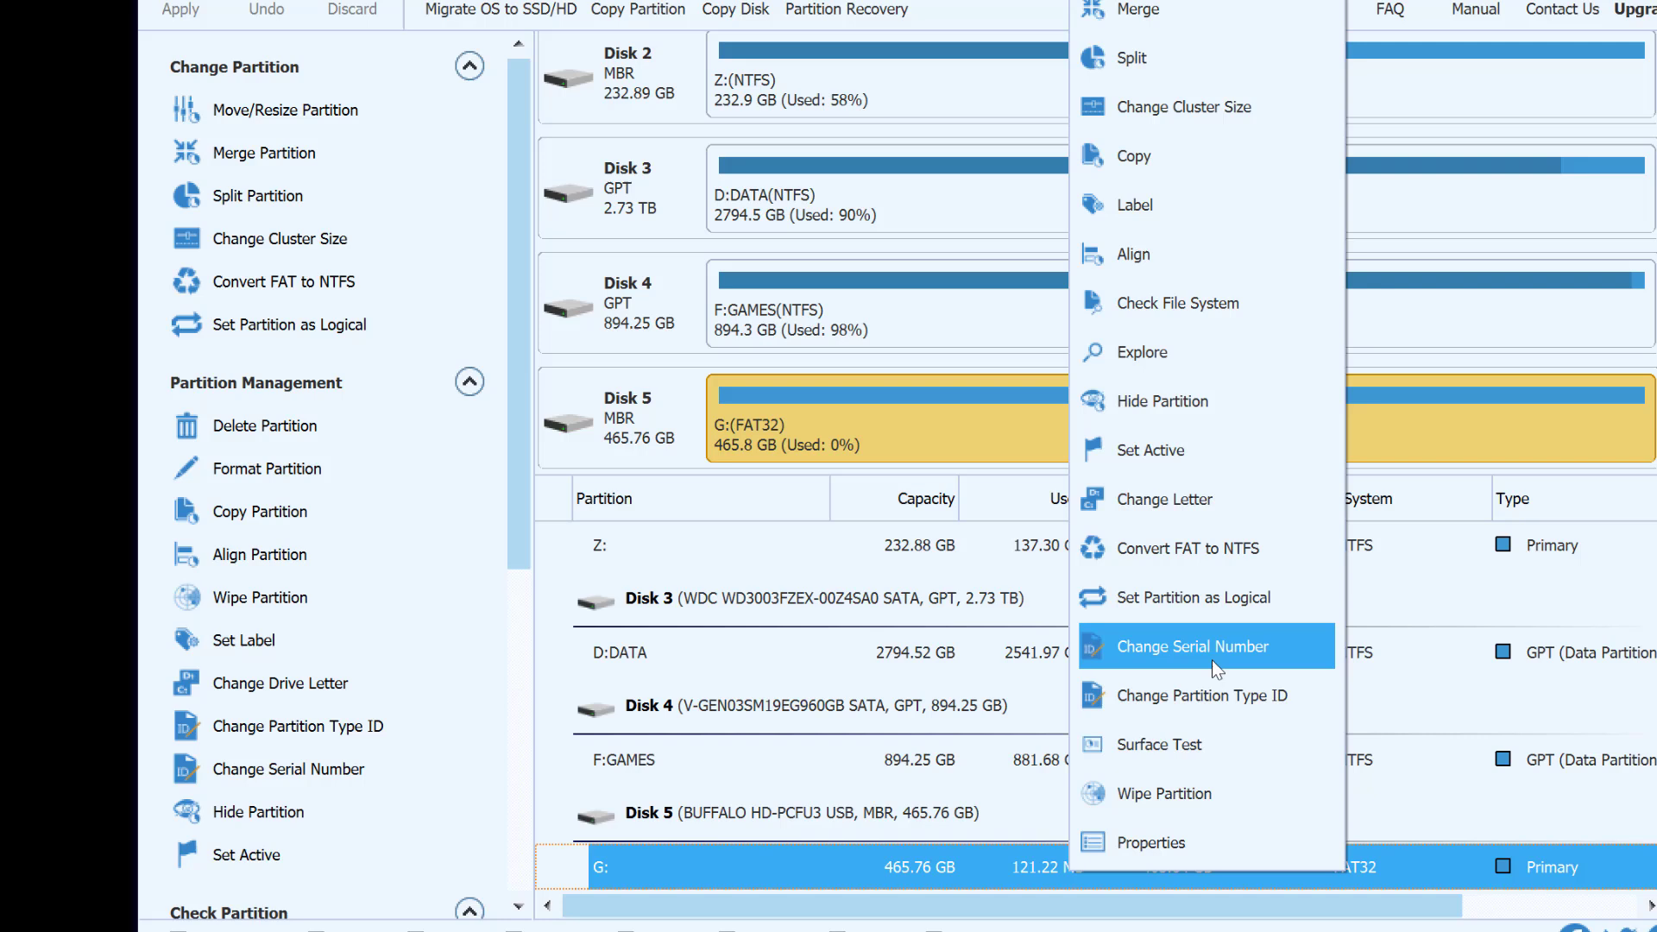
{"action": "left_click", "coordinate": [1214, 693]}
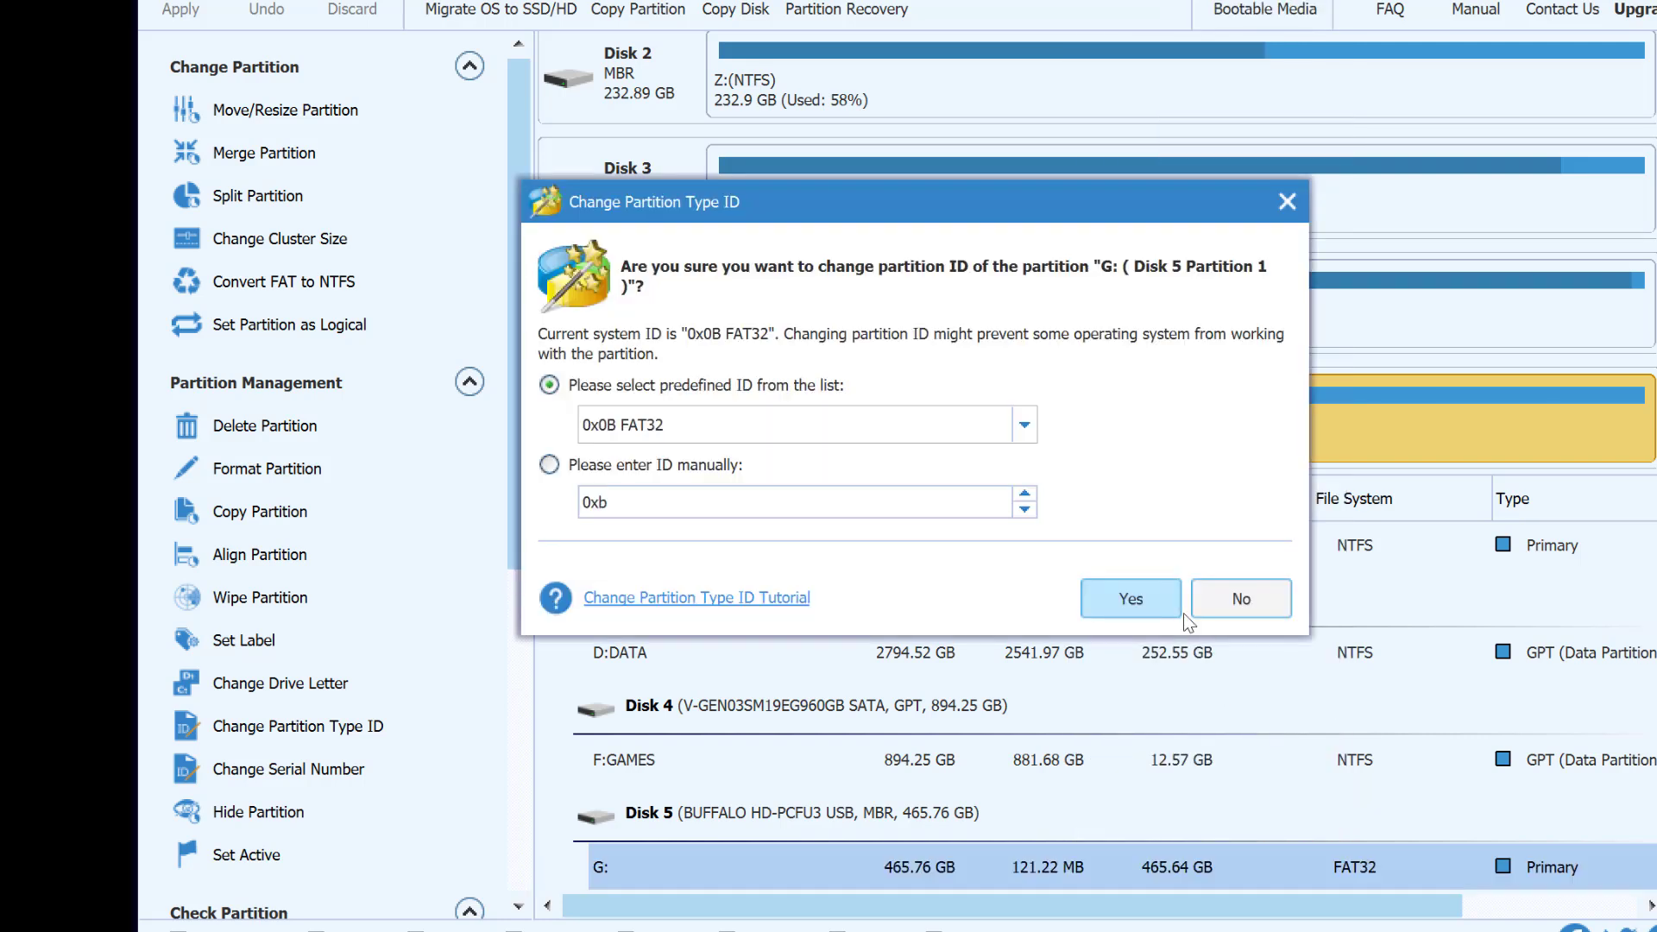
{"action": "left_click", "coordinate": [1021, 428]}
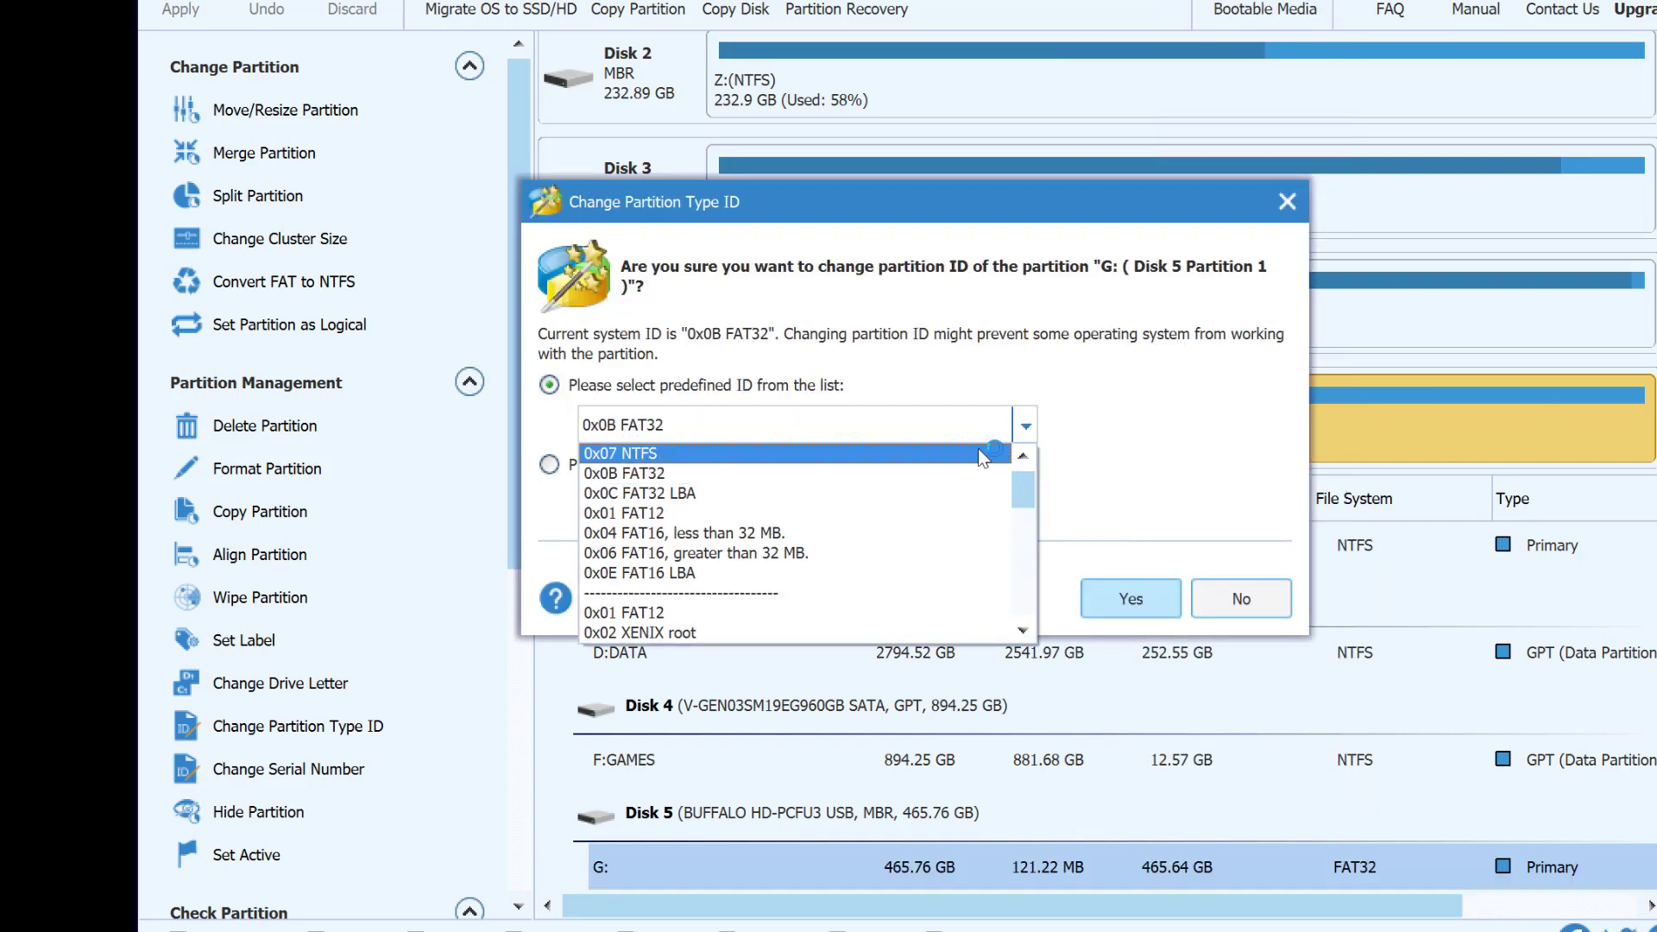
{"action": "left_click", "coordinate": [958, 494]}
{"action": "left_click", "coordinate": [1115, 597]}
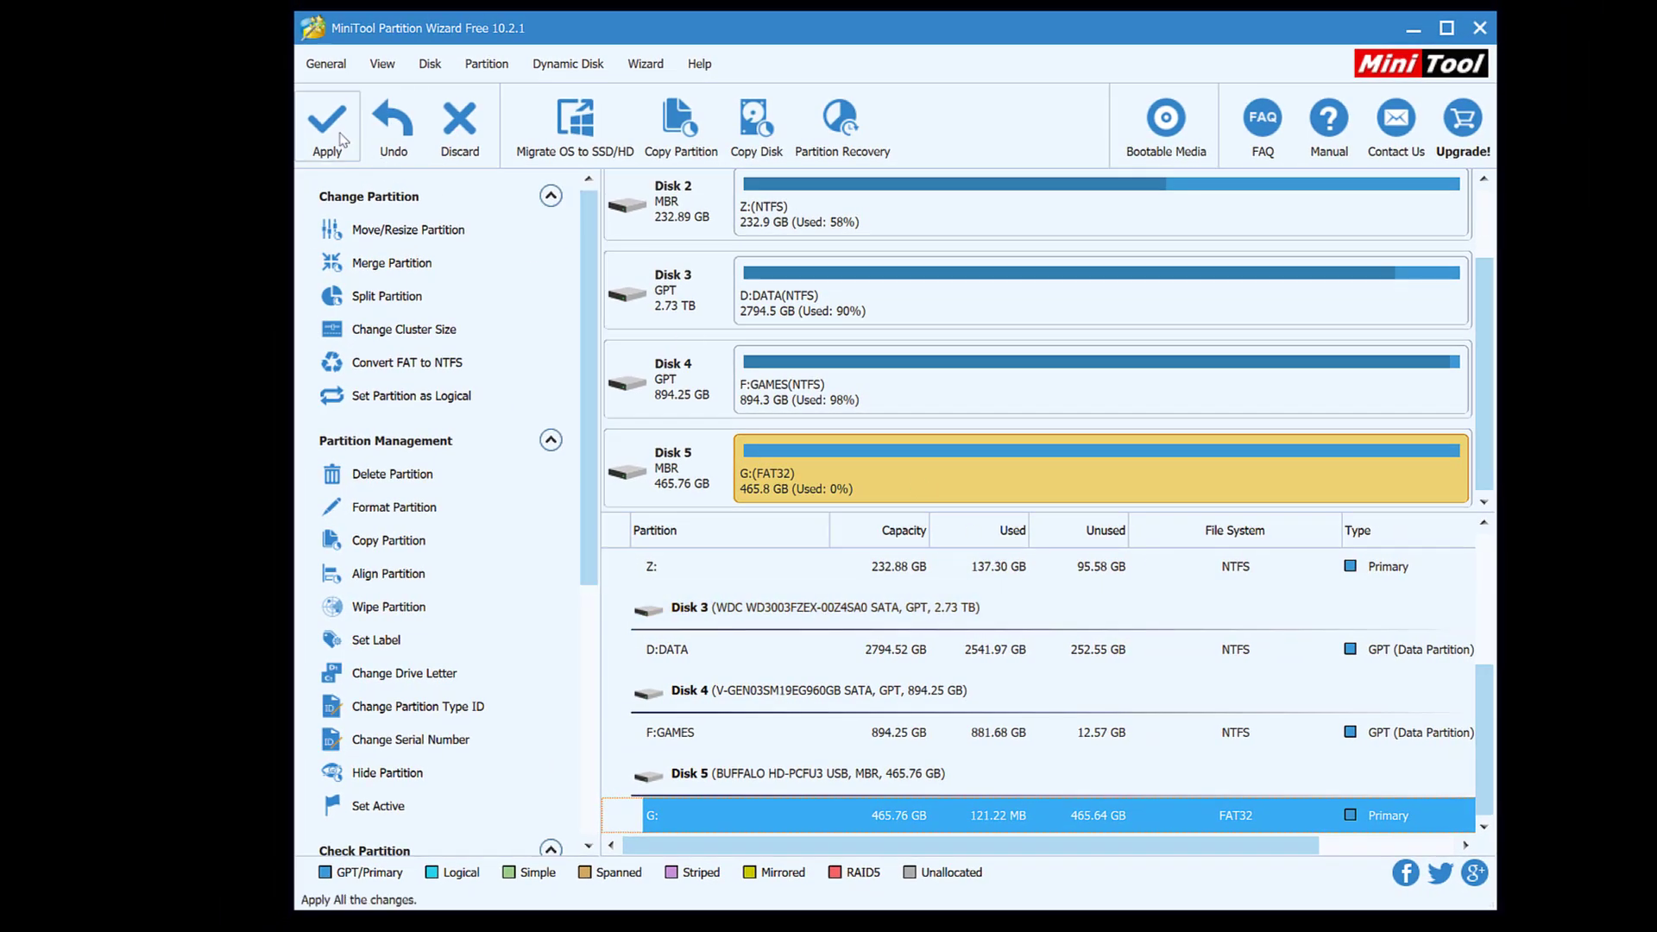
Apply the pending type ID change and dismiss the success message.
{"action": "left_click", "coordinate": [339, 129]}
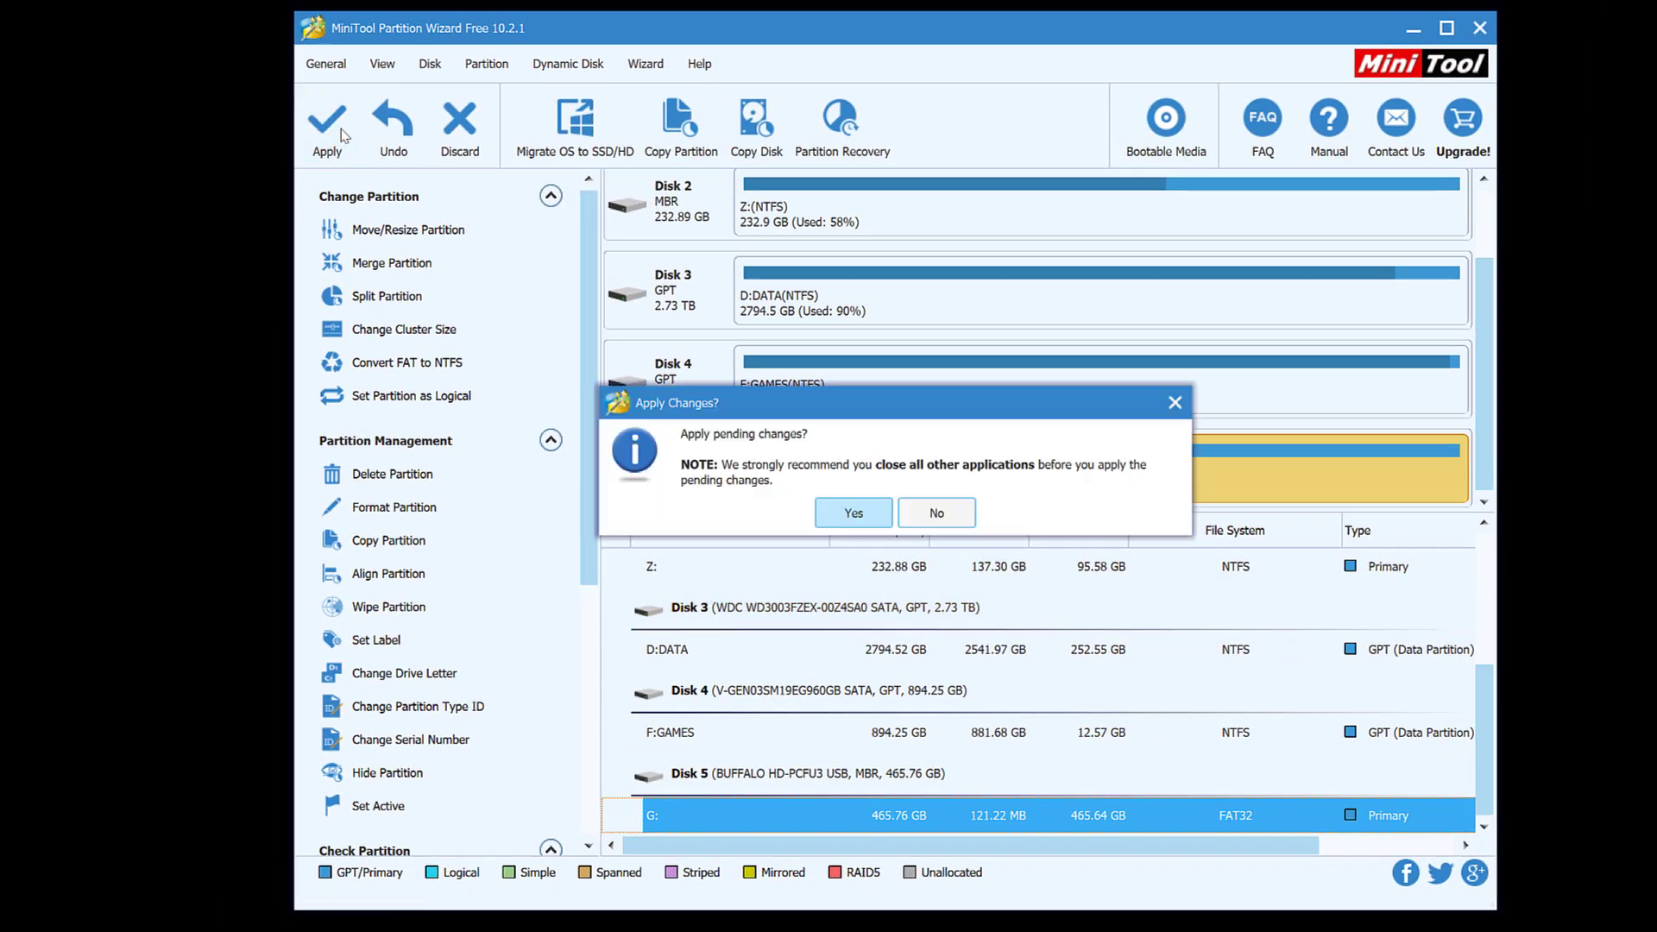
{"action": "left_click", "coordinate": [853, 515]}
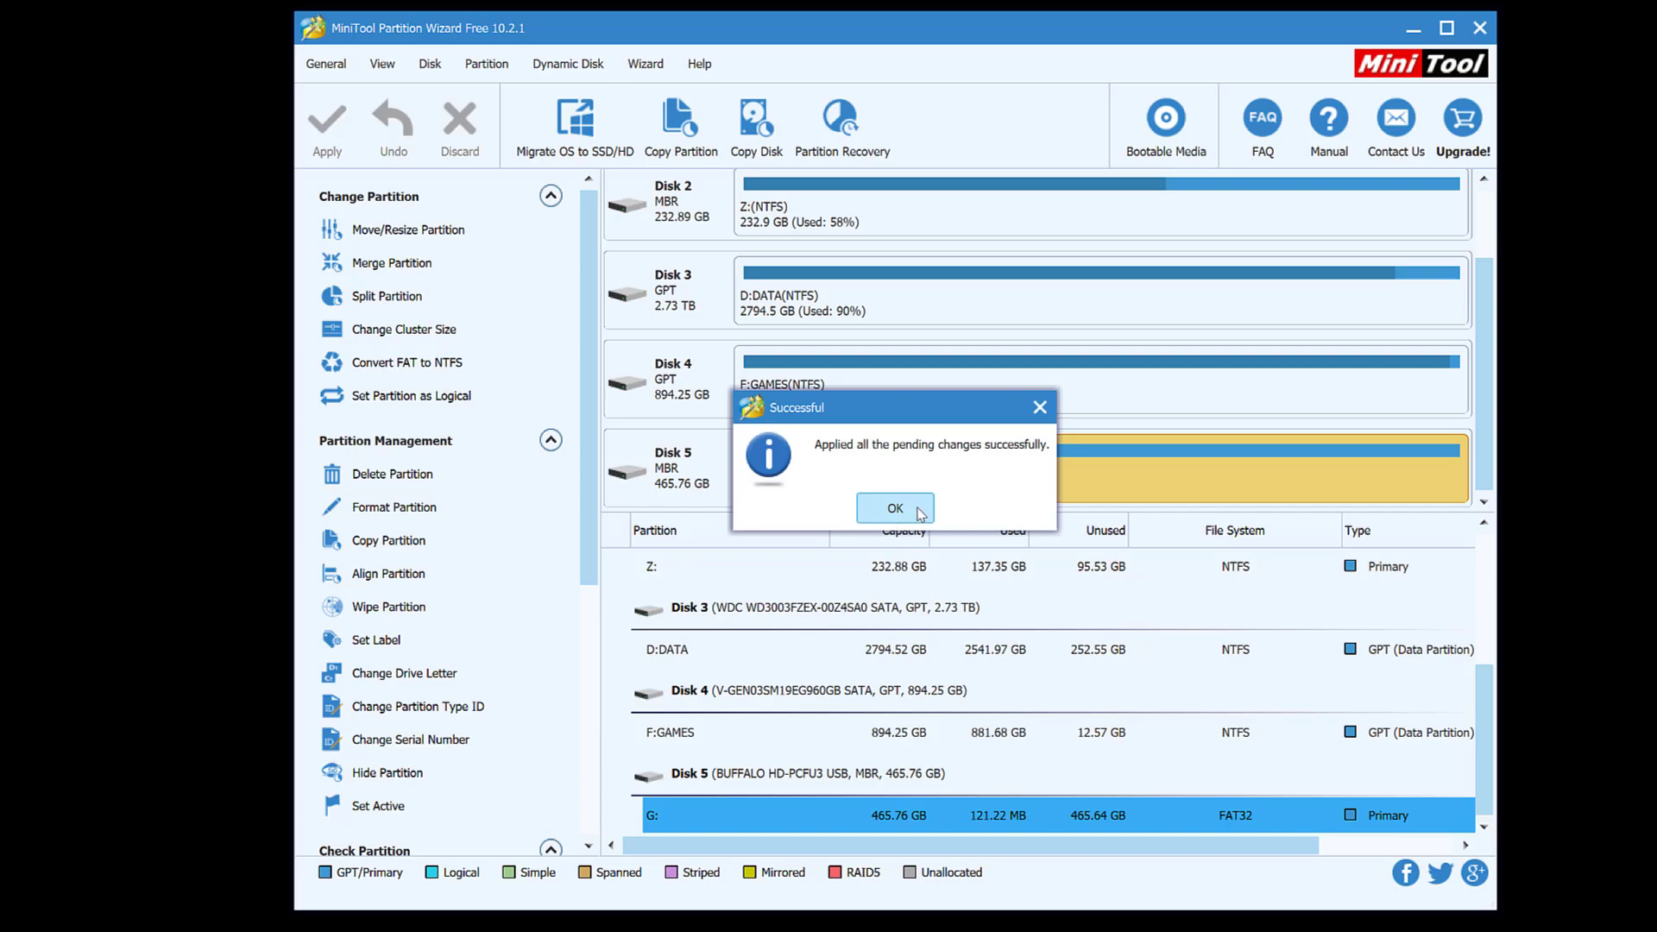
{"action": "left_click", "coordinate": [918, 510]}
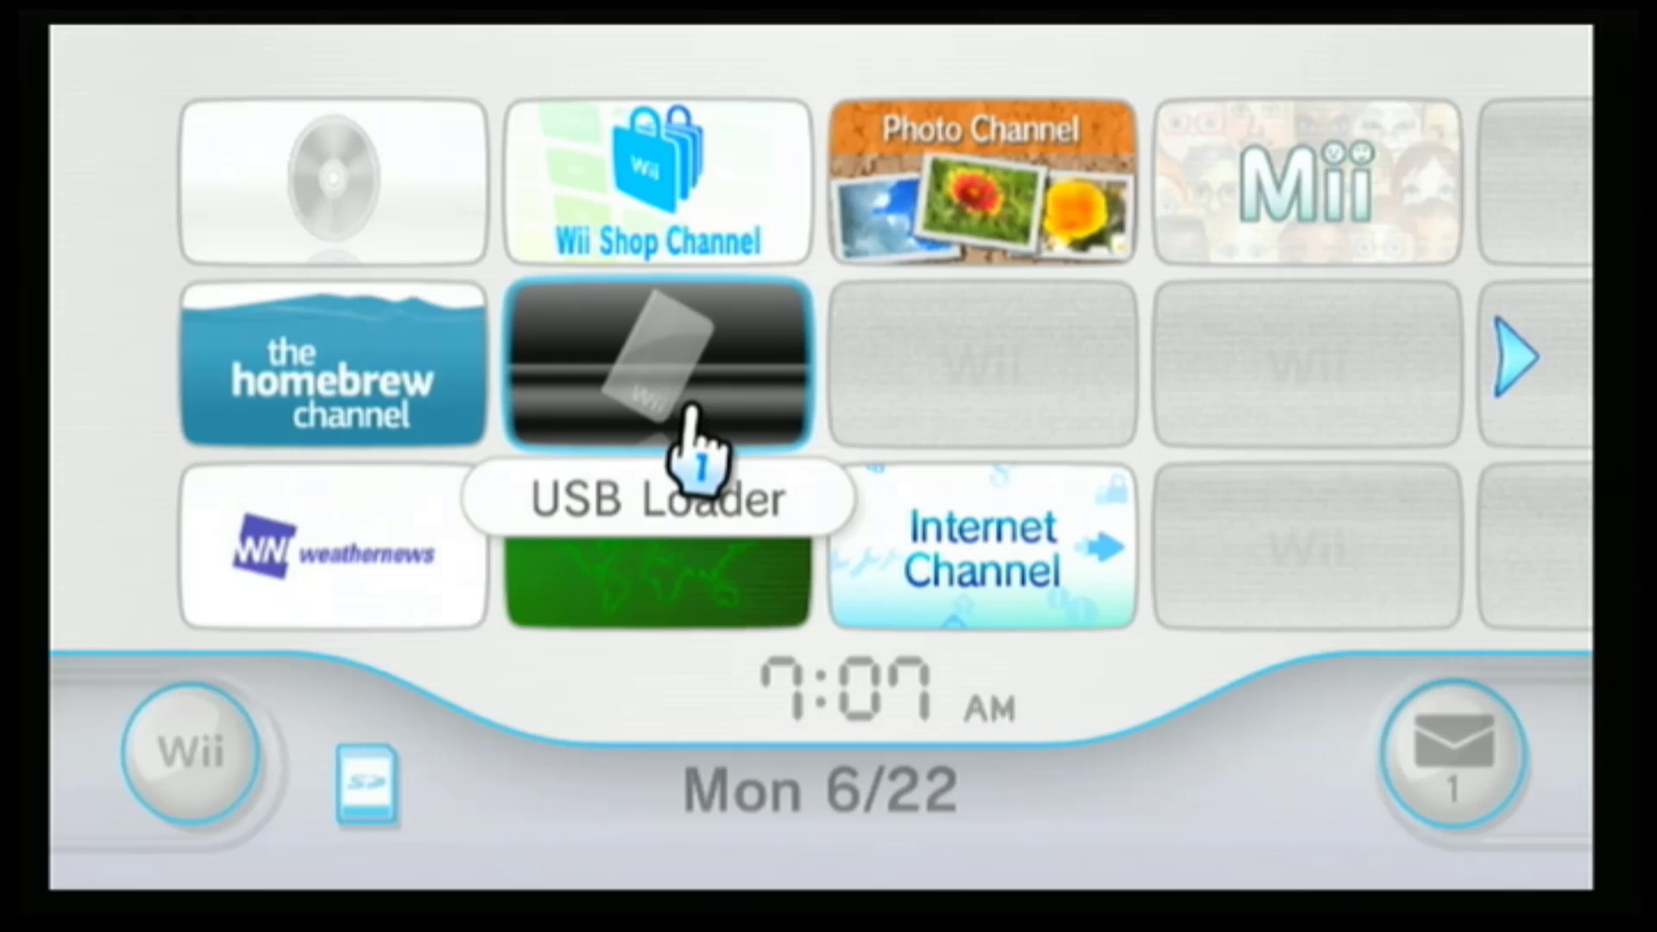
Launch the USB Loader channel from the Wii Menu.
{"action": "left_click", "coordinate": [687, 412]}
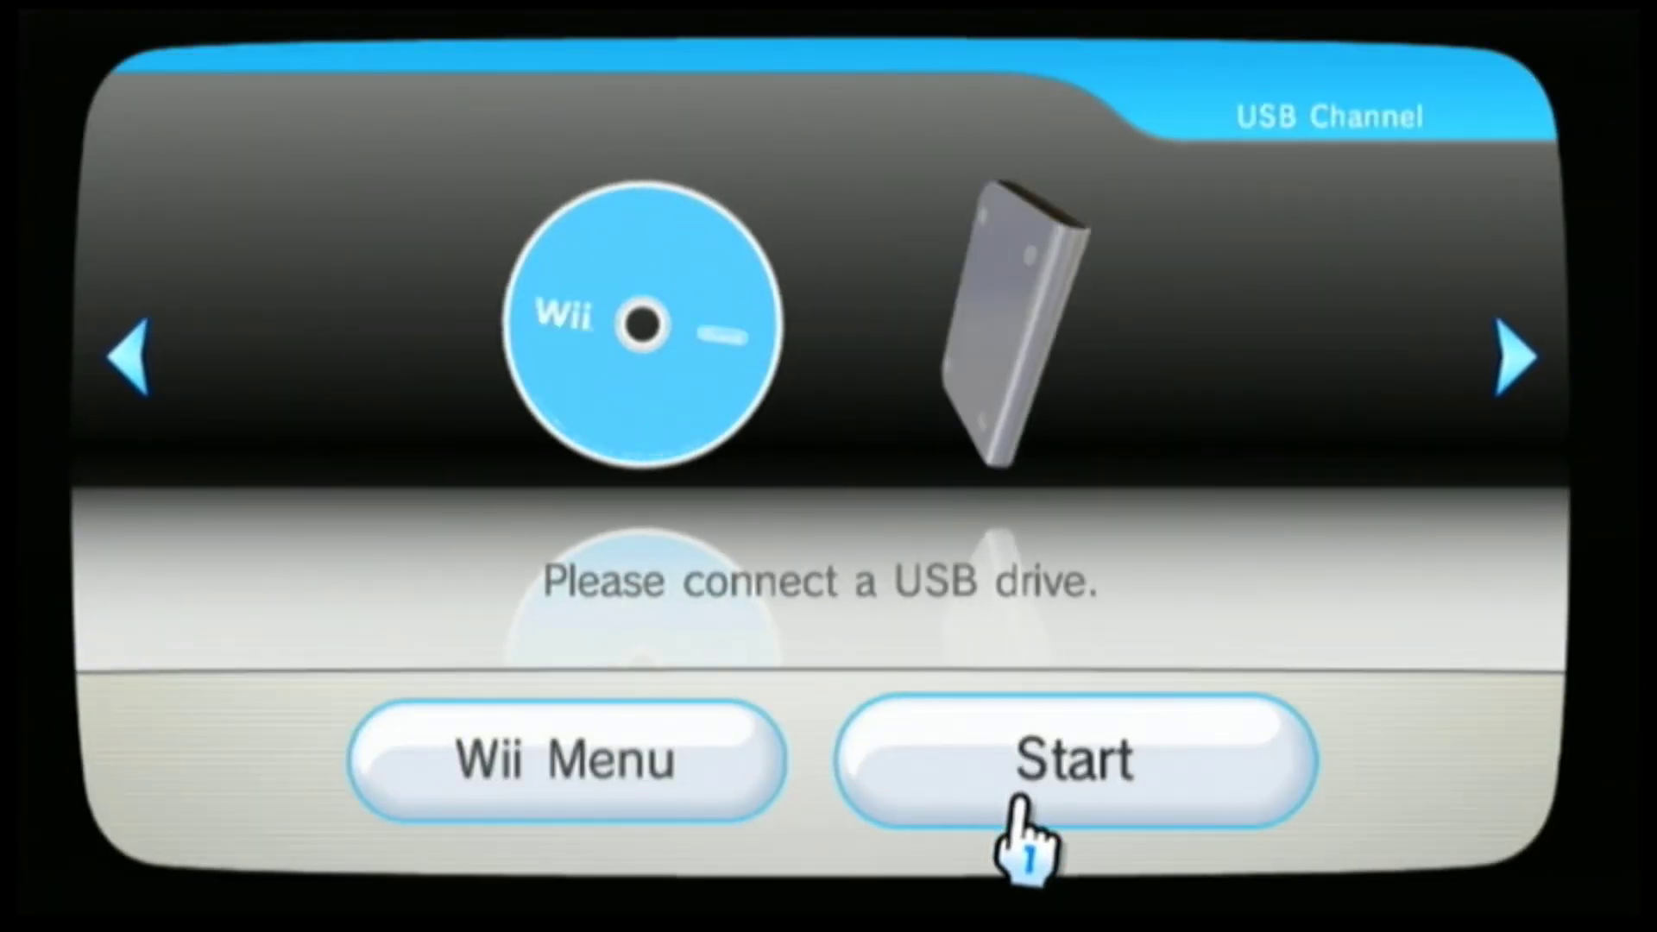